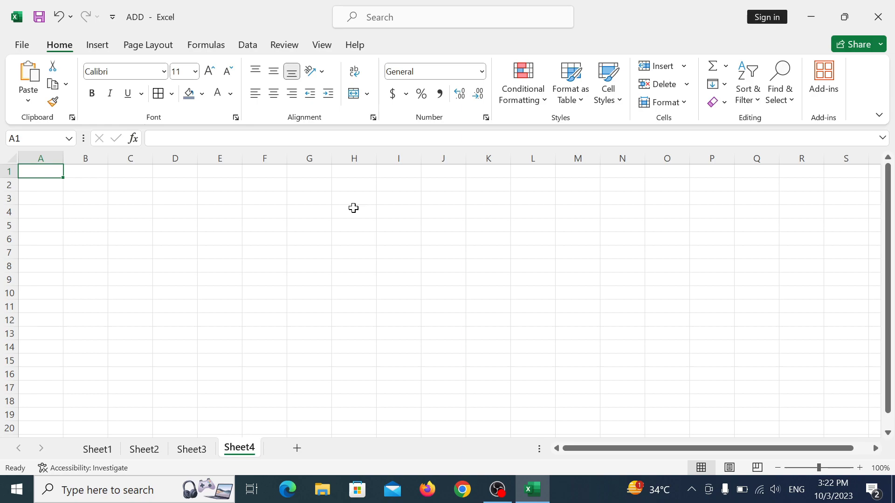
# - Enter the business name, its street address and 'BILL INVOICE' in A1:A3
pyautogui.write('SAND')
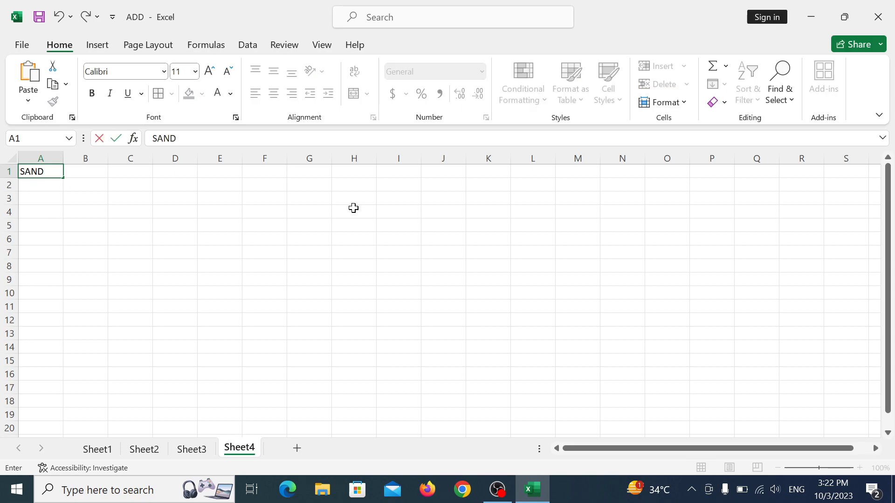
pyautogui.write('HYA CLA')
pyautogui.write('SSES HAP')
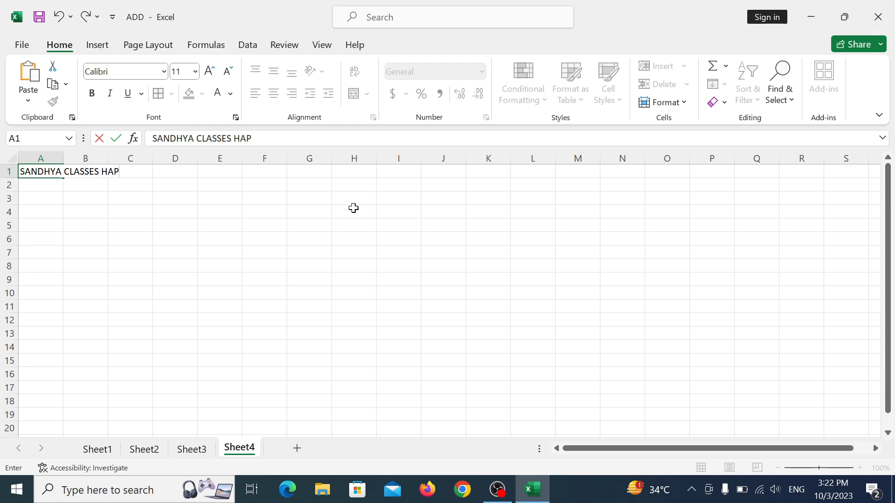
pyautogui.write('UR')
pyautogui.click(25, 185)
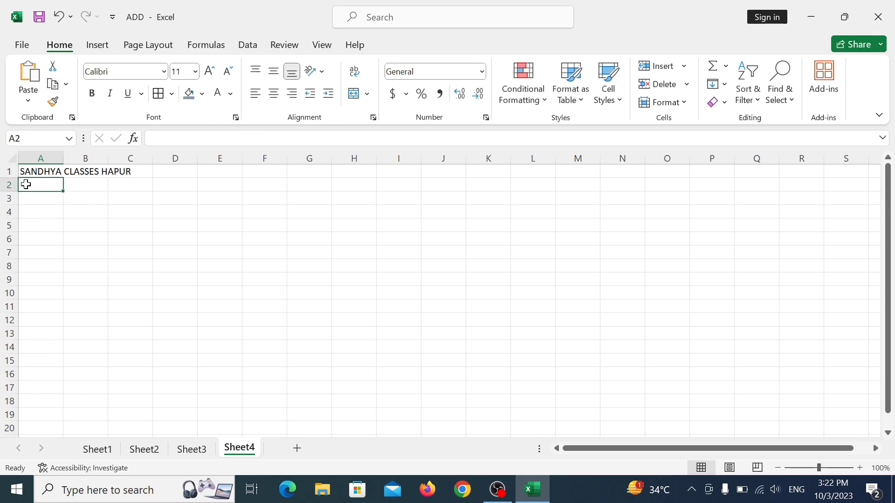
pyautogui.write('SWARG')
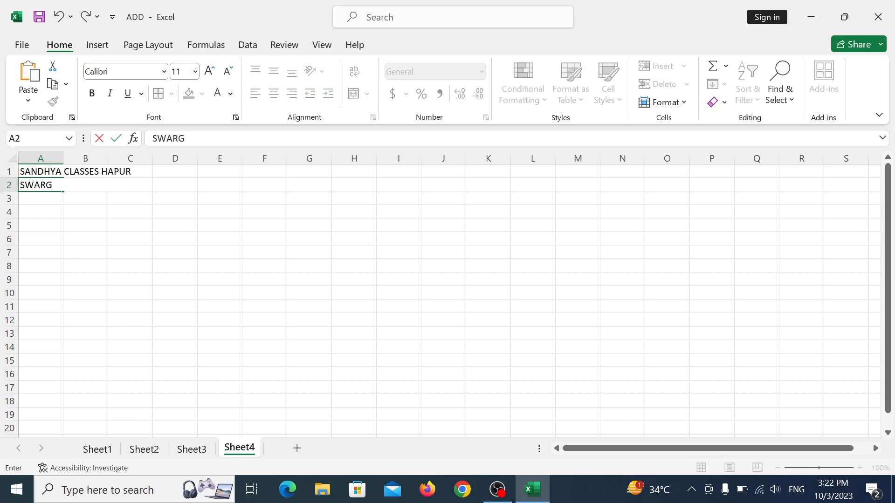
pyautogui.write(' ASHRAM RO')
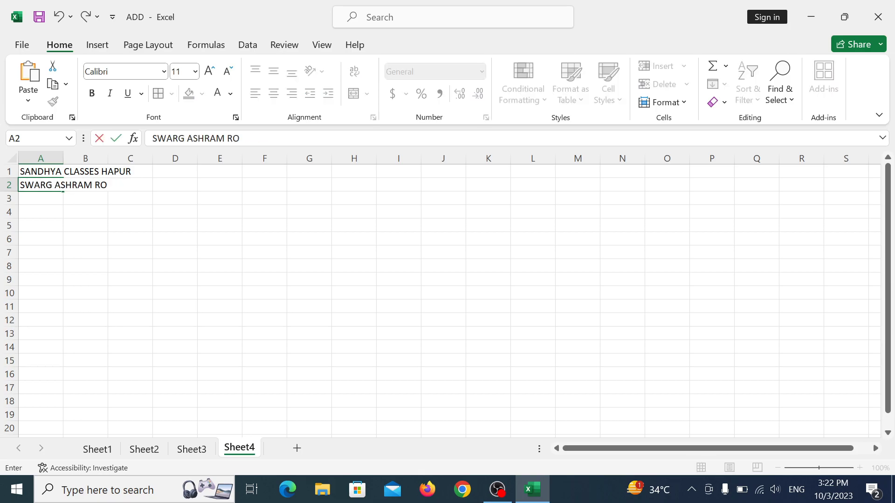
pyautogui.write('AD HAPUR')
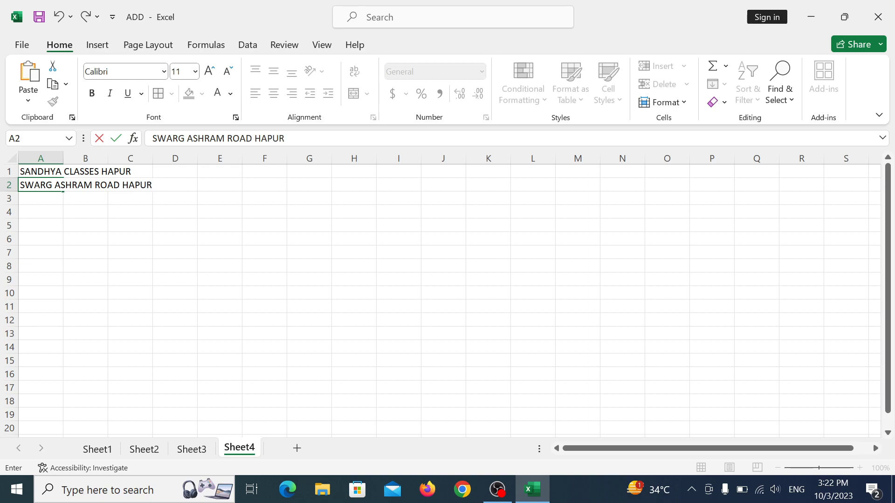
pyautogui.click(32, 199)
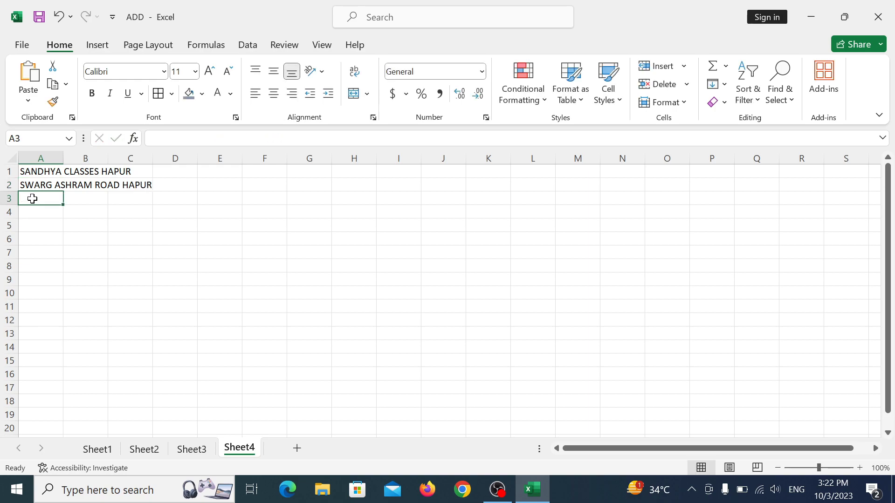
pyautogui.write('BILL I')
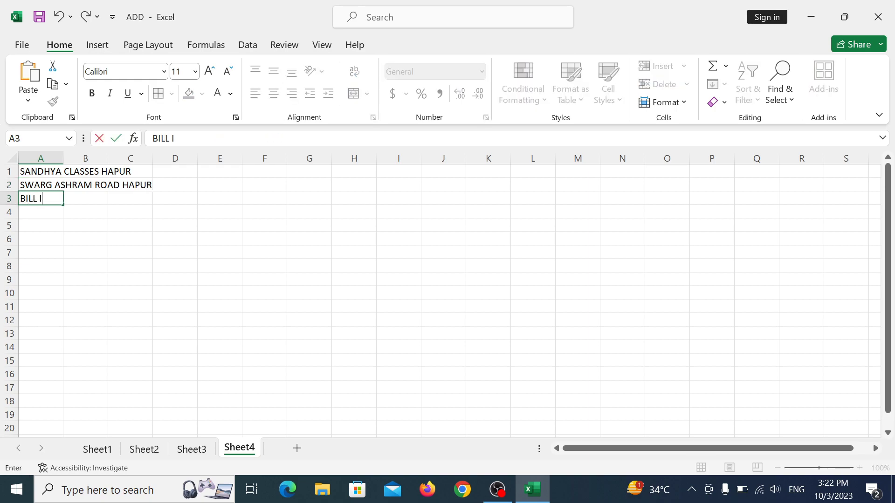
pyautogui.write('NVOIC')
pyautogui.write('E')
pyautogui.click(35, 213)
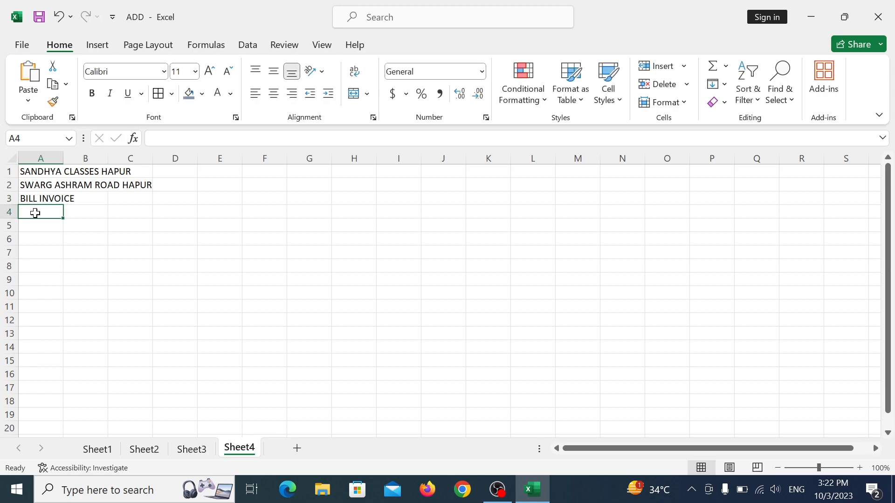
# - Enter headings PRODUCT, PRODUCT ID, QUANTITY, UNITS/SALE and TOTAL across A4:E4
pyautogui.write('P')
pyautogui.write('RODUCT')
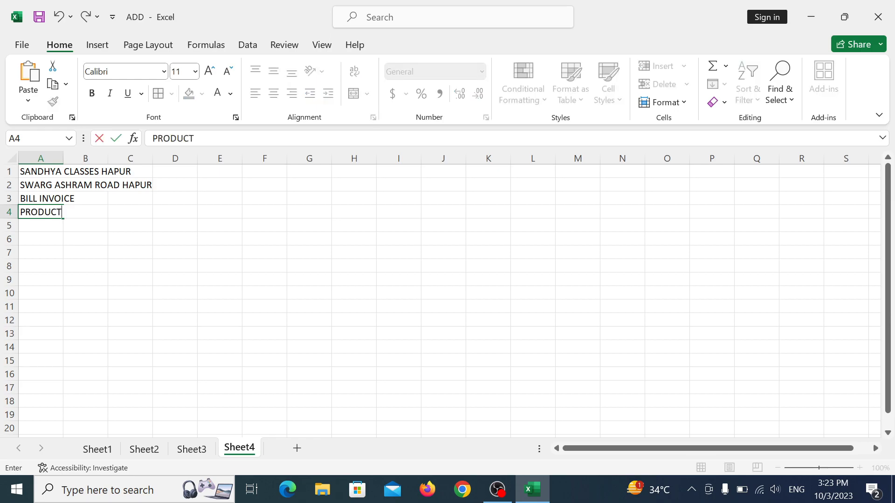
pyautogui.press('Tab')
pyautogui.write('PROD')
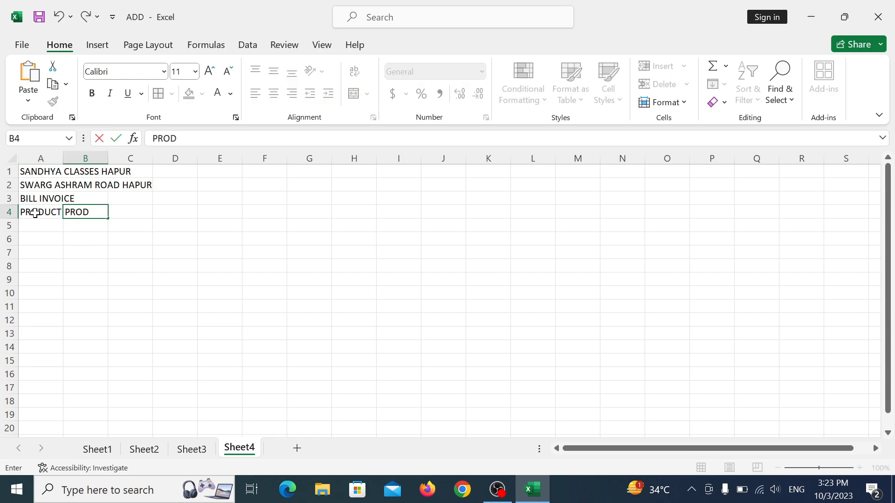
pyautogui.write('UCT I')
pyautogui.write('D')
pyautogui.press('Tab')
pyautogui.write('Q')
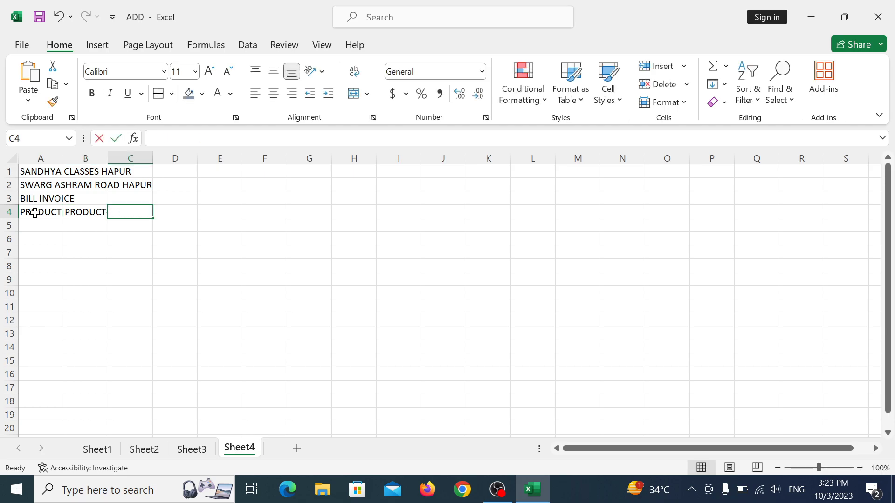
pyautogui.write('UANTIT')
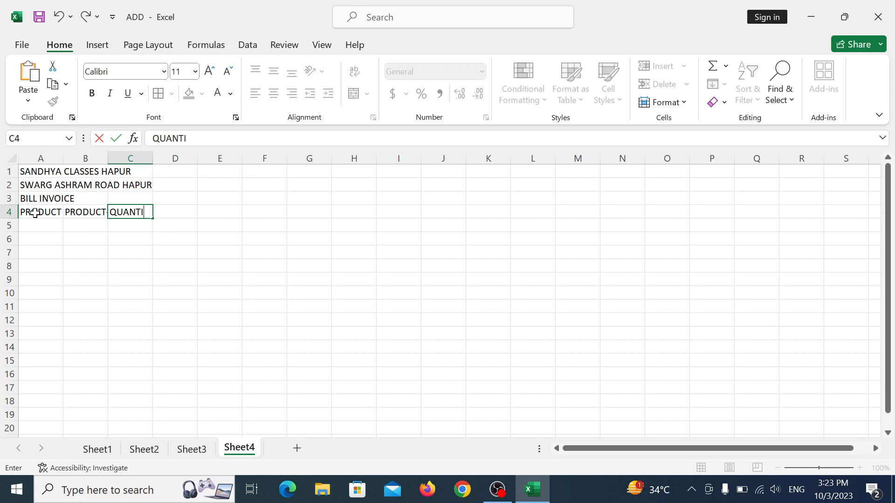
pyautogui.write('Y')
pyautogui.press('Tab')
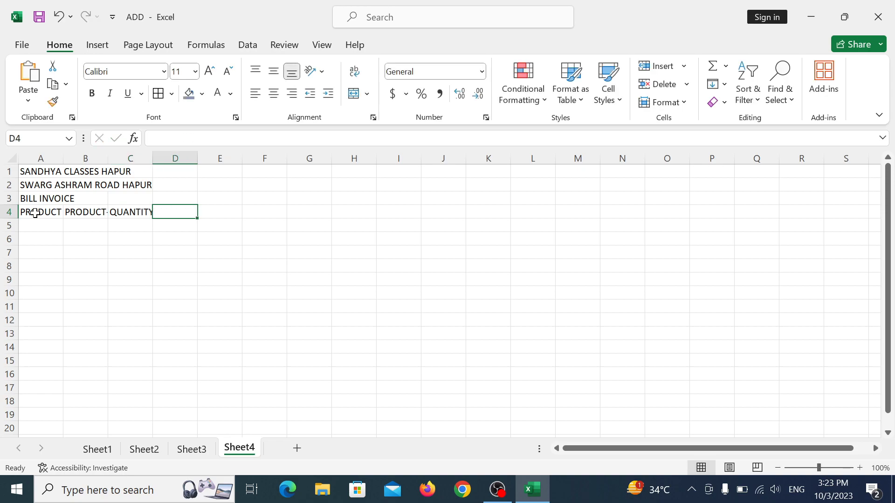
pyautogui.write('UNI')
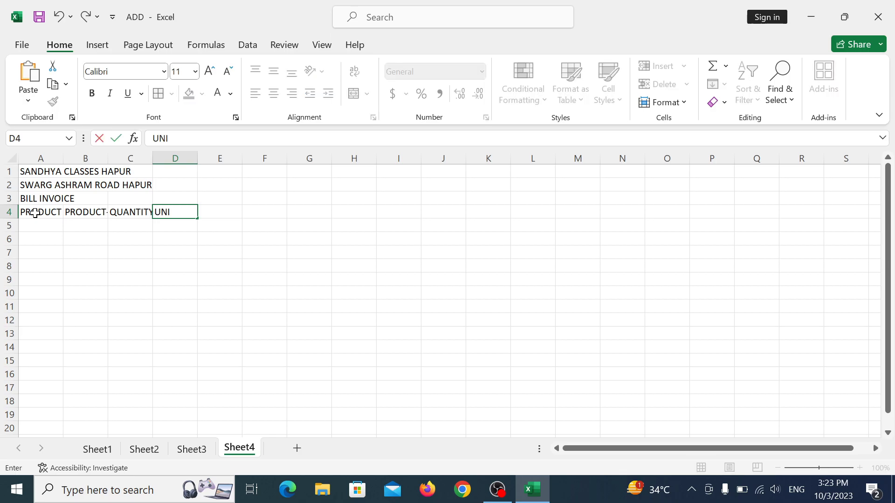
pyautogui.write('TS/S')
pyautogui.press('BackSpace')
pyautogui.write('ALES')
pyautogui.press('Tab')
pyautogui.write('TOT')
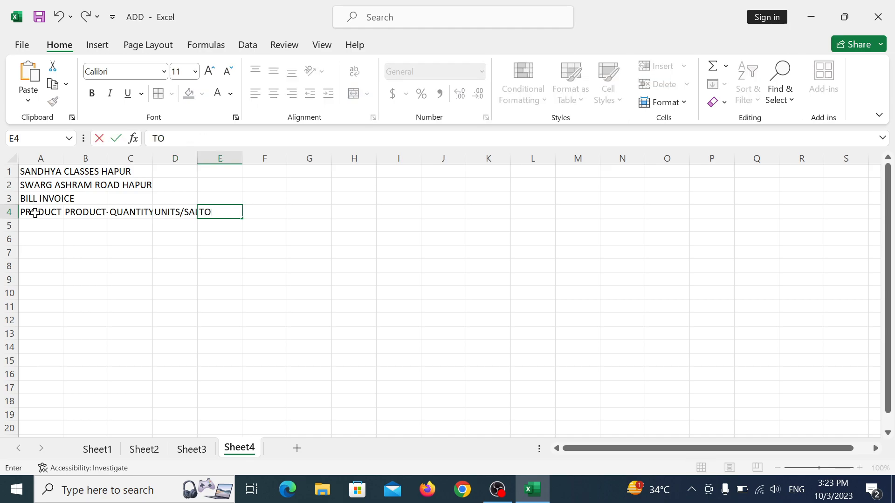
pyautogui.write('AL')
# - Centre A1:E3 horizontally and vertically and merge each title row across A–E
pyautogui.moveTo(55, 175)
pyautogui.mouseDown()
pyautogui.moveTo(222, 189)
pyautogui.moveTo(221, 201)
pyautogui.mouseUp()
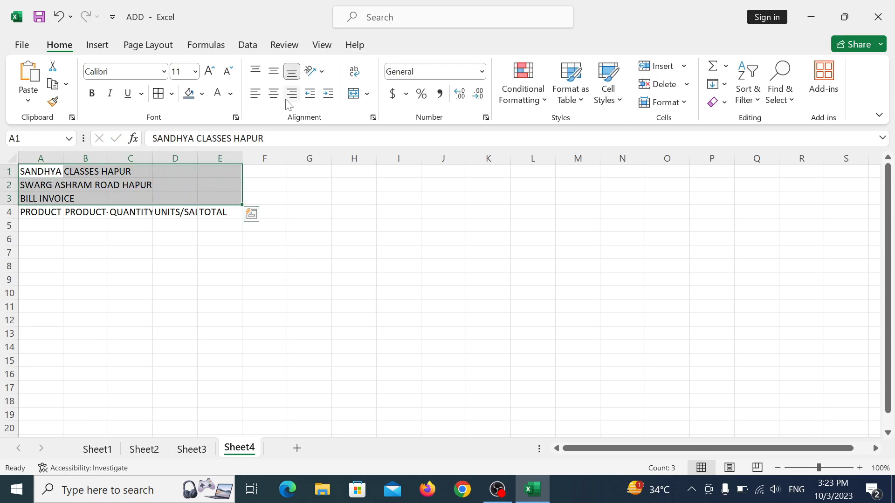
pyautogui.click(280, 97)
pyautogui.click(273, 72)
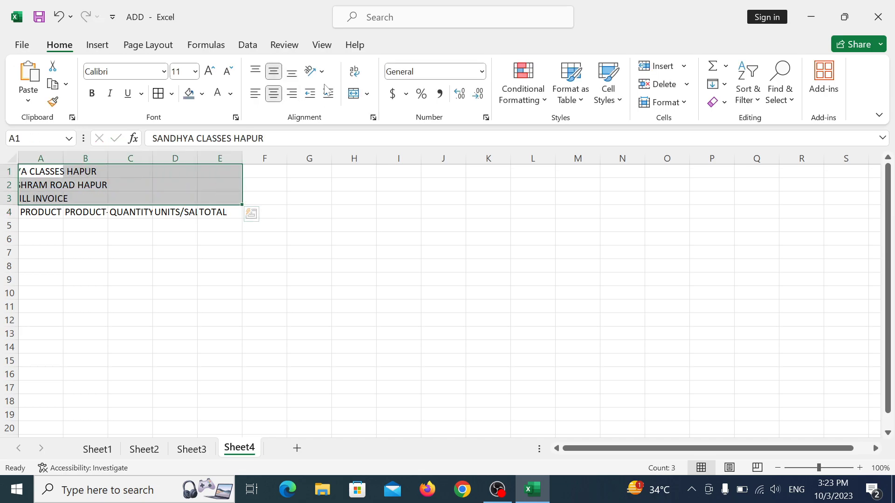
pyautogui.click(367, 94)
pyautogui.click(382, 143)
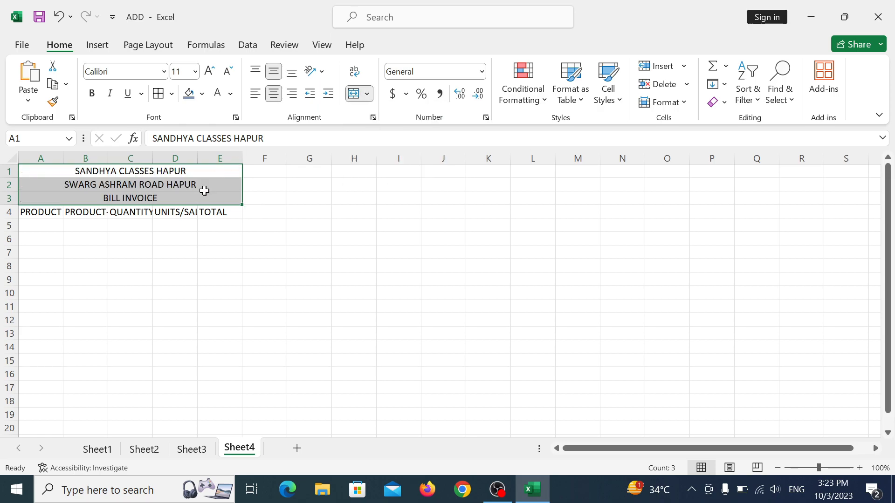
# - Set the name and address rows to the Algerian font at size 22
pyautogui.moveTo(173, 175); pyautogui.dragTo(180, 184)
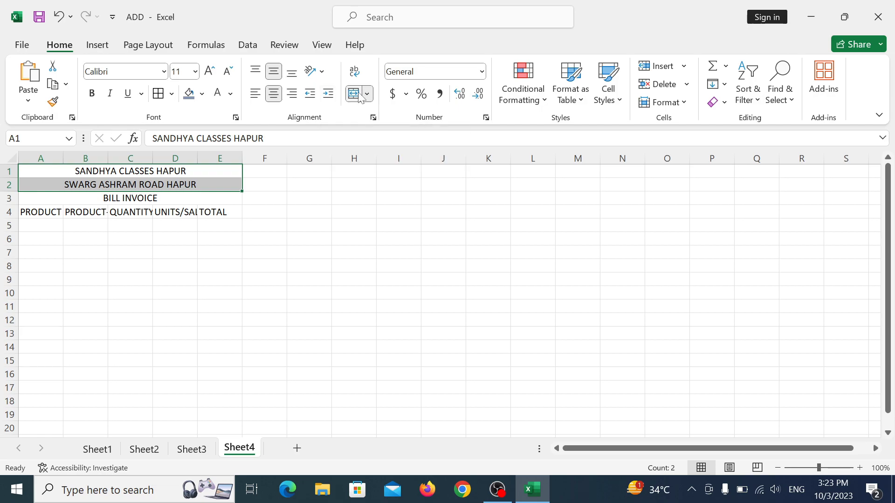
pyautogui.click(210, 72)
pyautogui.click(210, 71)
pyautogui.click(210, 71)
pyautogui.click(209, 71)
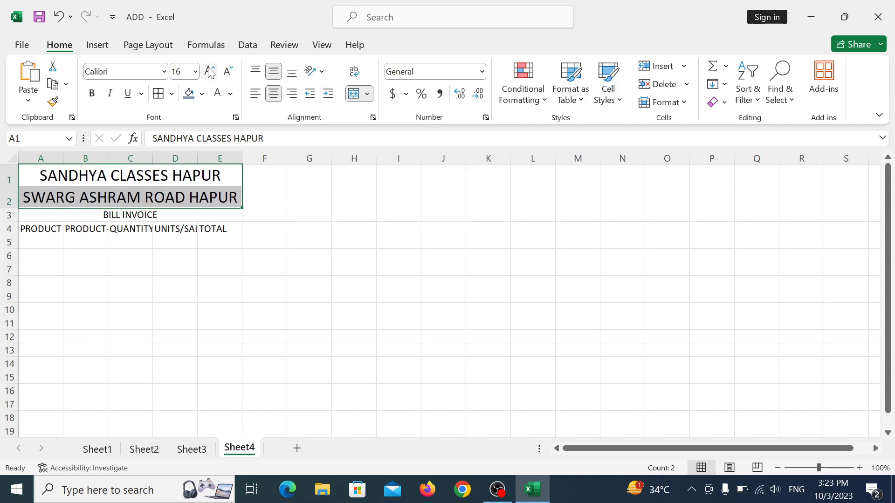
pyautogui.click(164, 71)
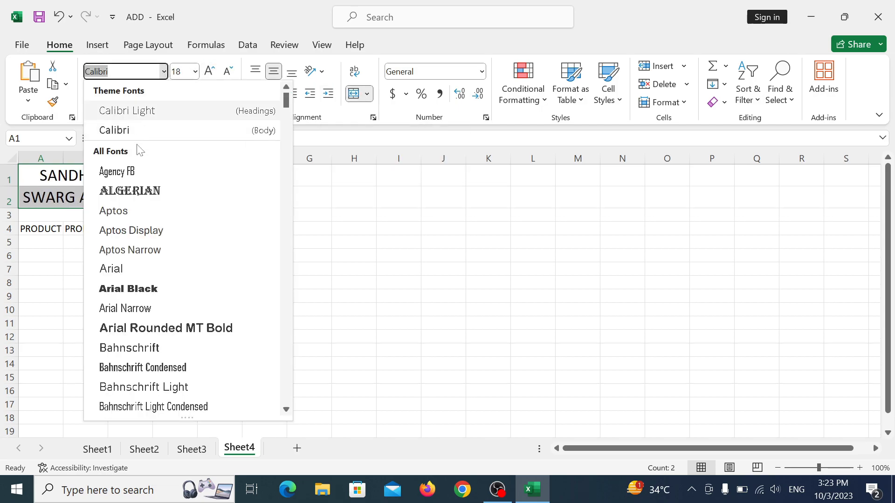
pyautogui.click(148, 186)
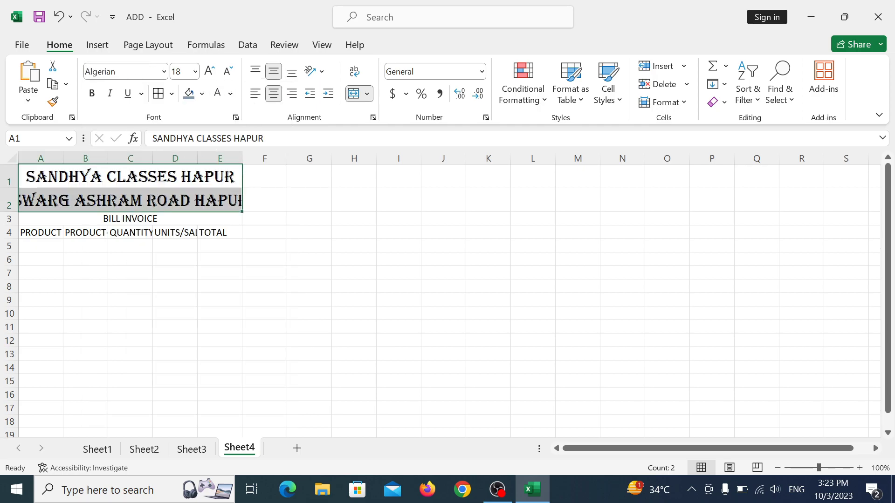
pyautogui.click(210, 71)
pyautogui.click(210, 71)
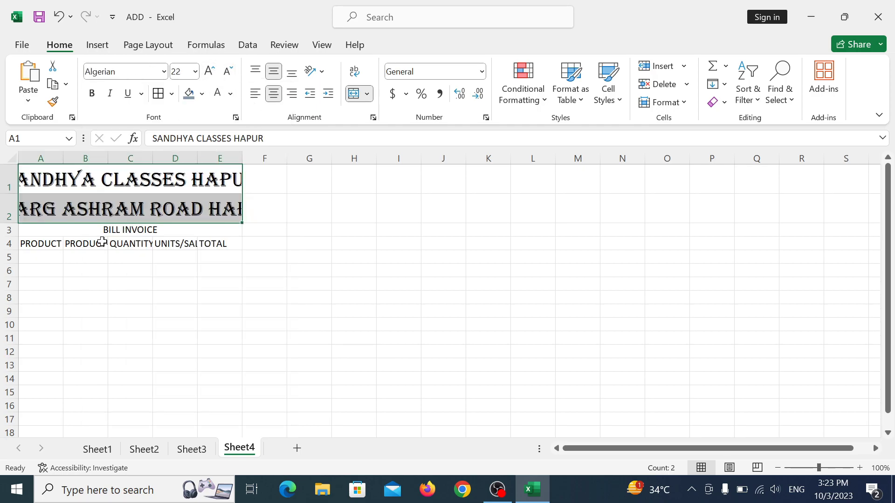
pyautogui.click(68, 231)
pyautogui.moveTo(47, 158); pyautogui.dragTo(220, 158)
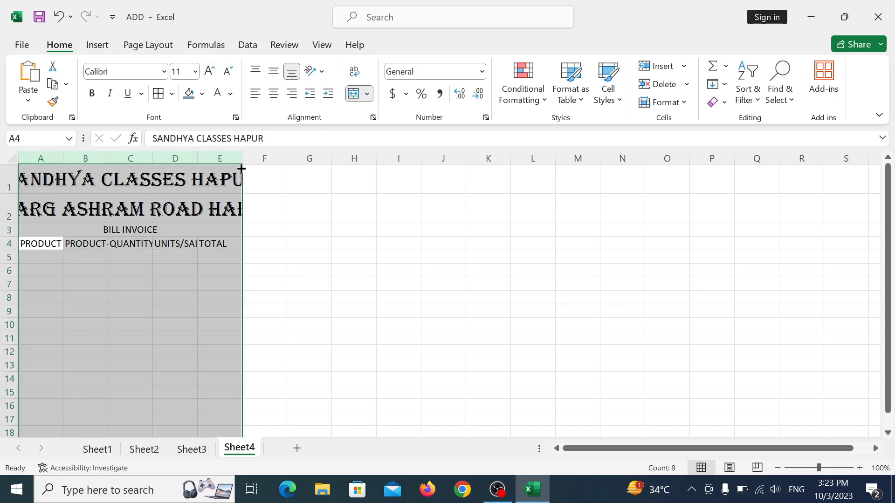
# - Widen the invoice columns and enlarge both Algerian title lines to size 24
pyautogui.moveTo(242, 159)
pyautogui.mouseDown()
pyautogui.moveTo(259, 159)
pyautogui.moveTo(259, 168)
pyautogui.mouseUp()
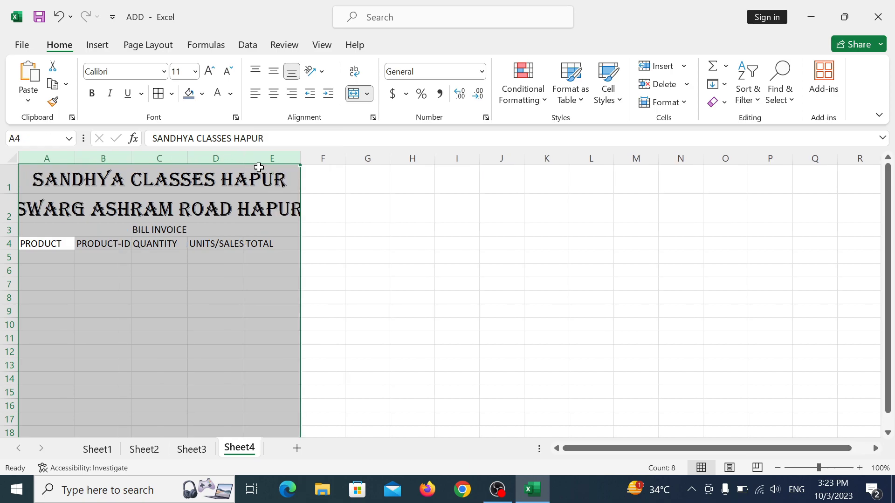
pyautogui.moveTo(244, 159); pyautogui.dragTo(257, 157)
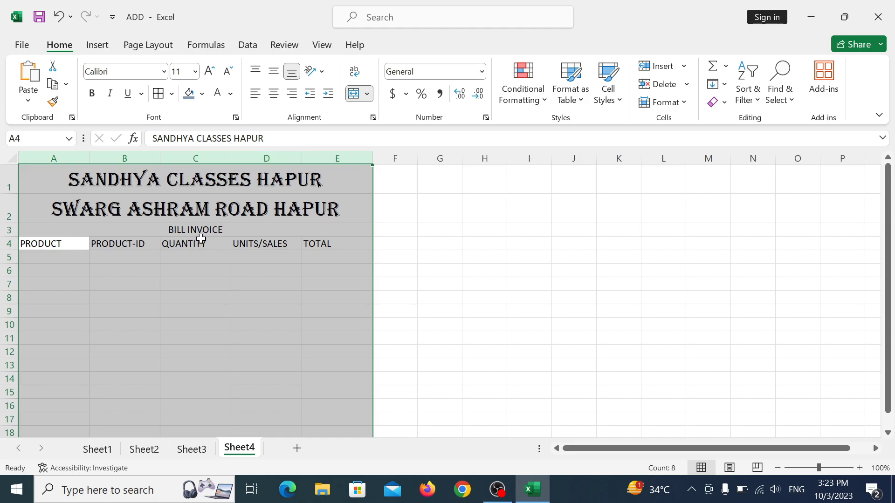
pyautogui.click(237, 207)
pyautogui.click(158, 178)
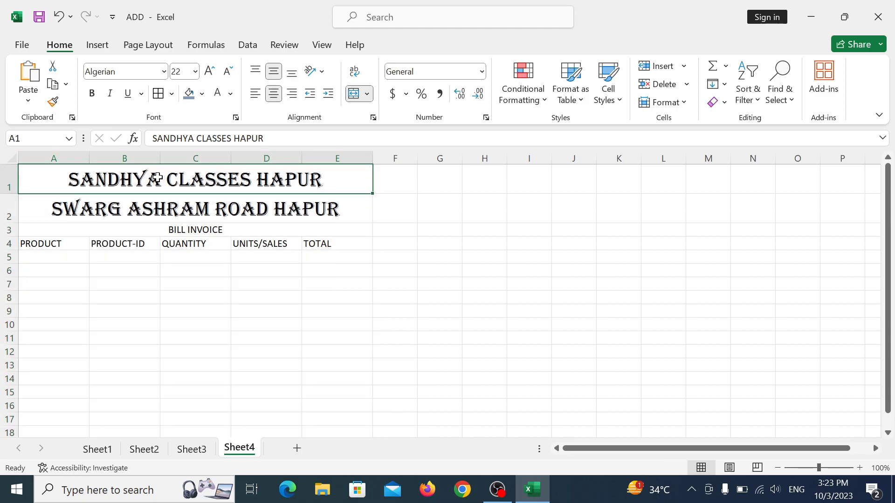
pyautogui.click(188, 210)
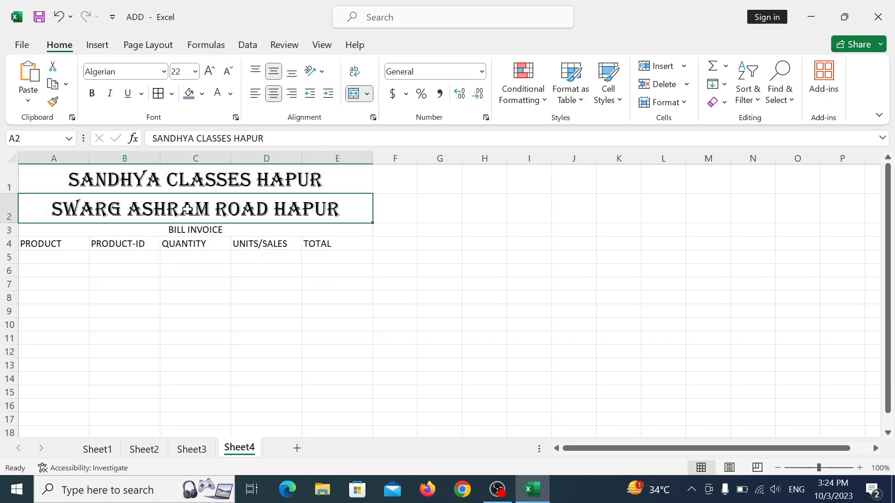
pyautogui.click(213, 69)
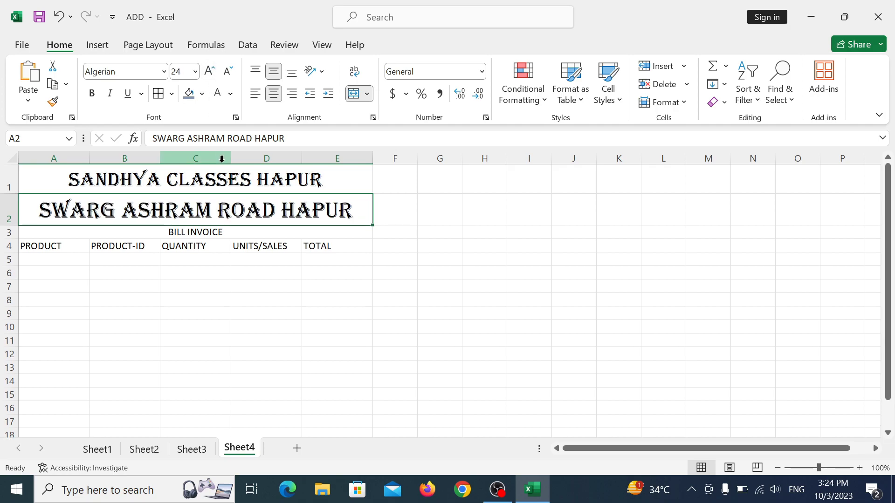
pyautogui.click(221, 175)
pyautogui.click(209, 71)
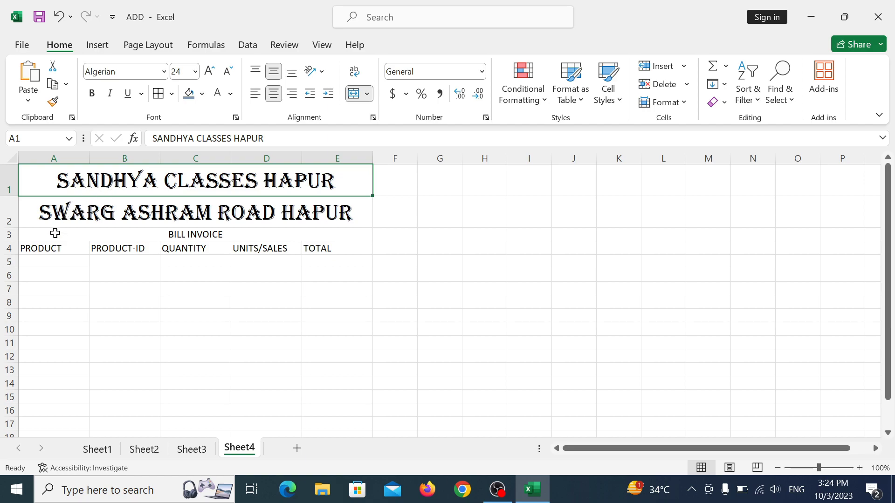
# - Enlarge the BILL INVOICE line to font size 18
pyautogui.click(52, 238)
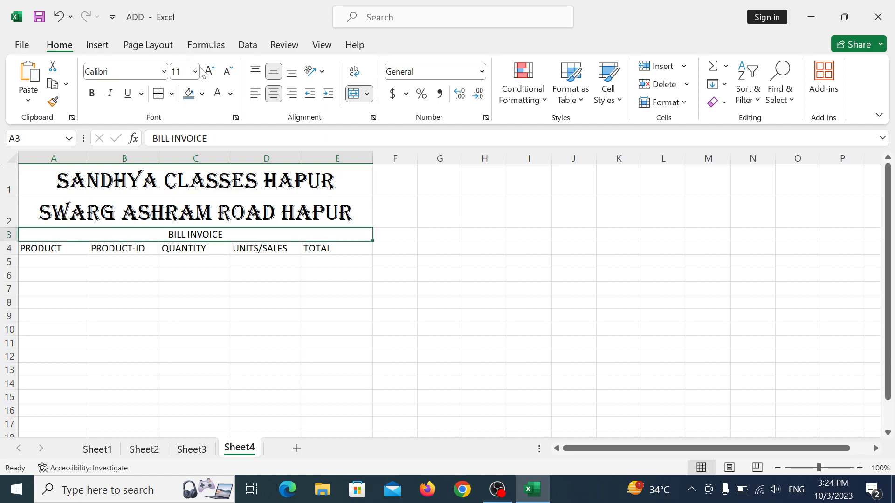
pyautogui.click(211, 71)
pyautogui.click(210, 71)
pyautogui.click(210, 72)
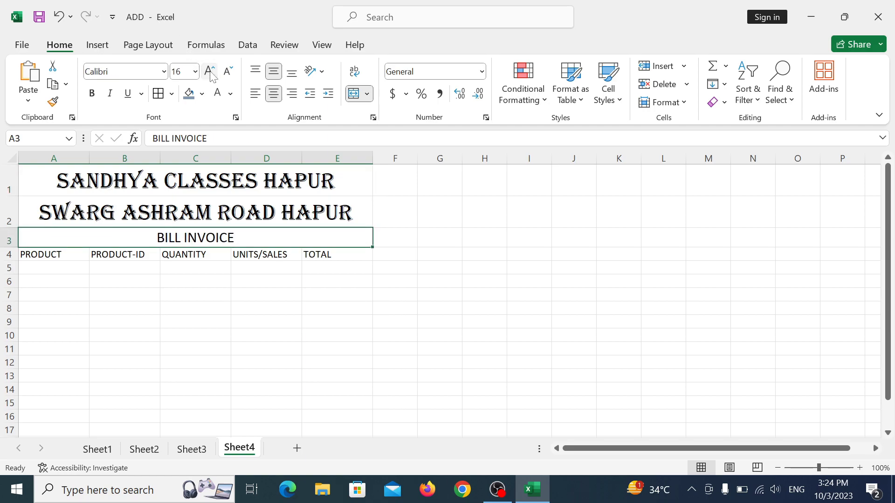
pyautogui.click(211, 72)
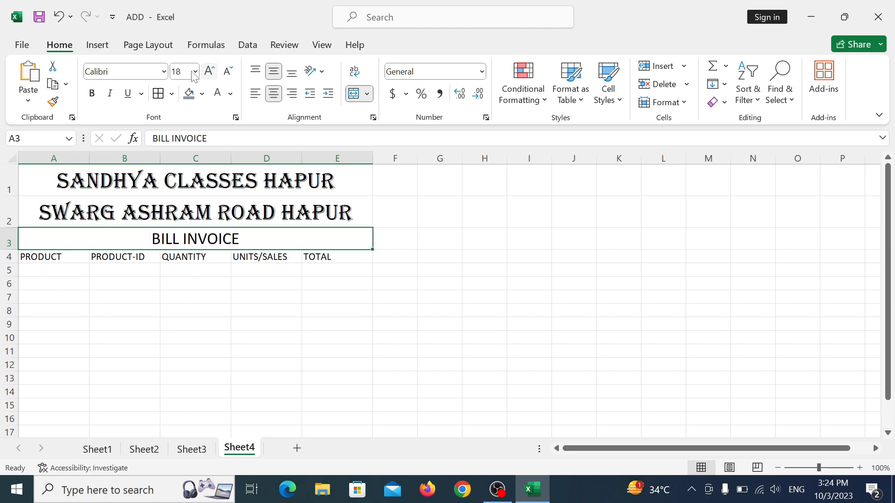
# - Make the A4:E4 headers bold at font size 14
pyautogui.click(46, 257)
pyautogui.moveTo(140, 257); pyautogui.dragTo(317, 258)
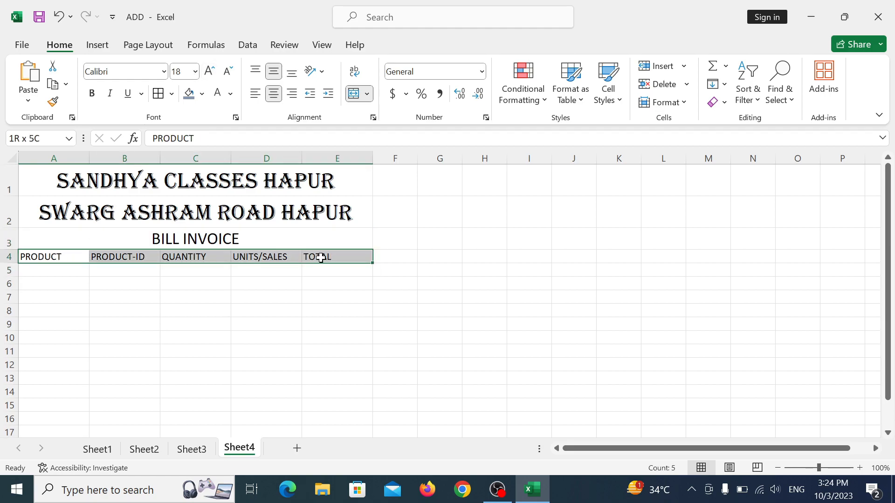
pyautogui.click(210, 72)
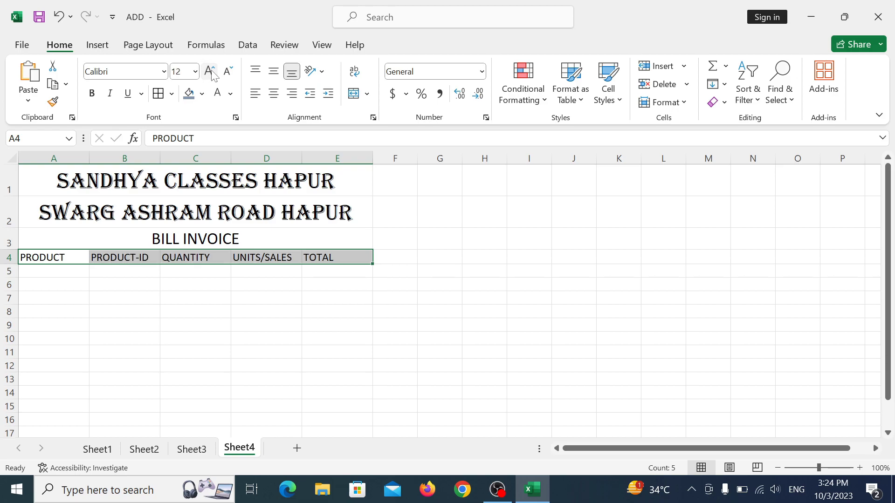
pyautogui.click(210, 71)
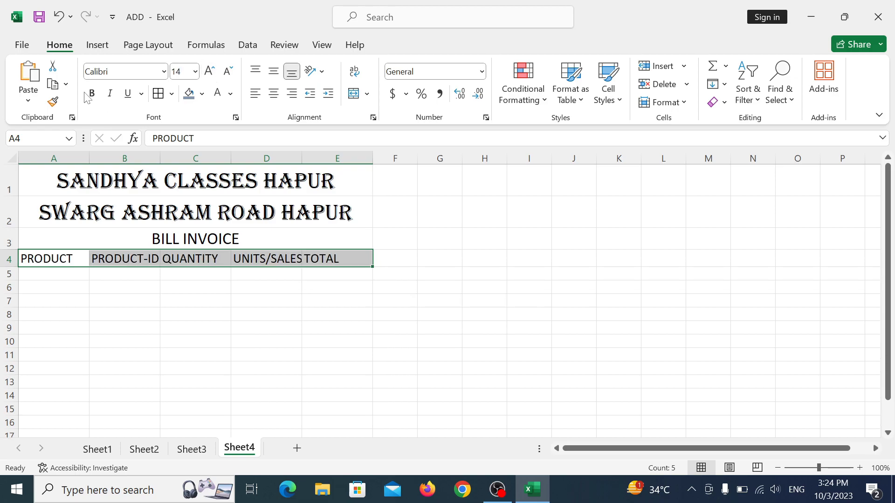
pyautogui.click(96, 95)
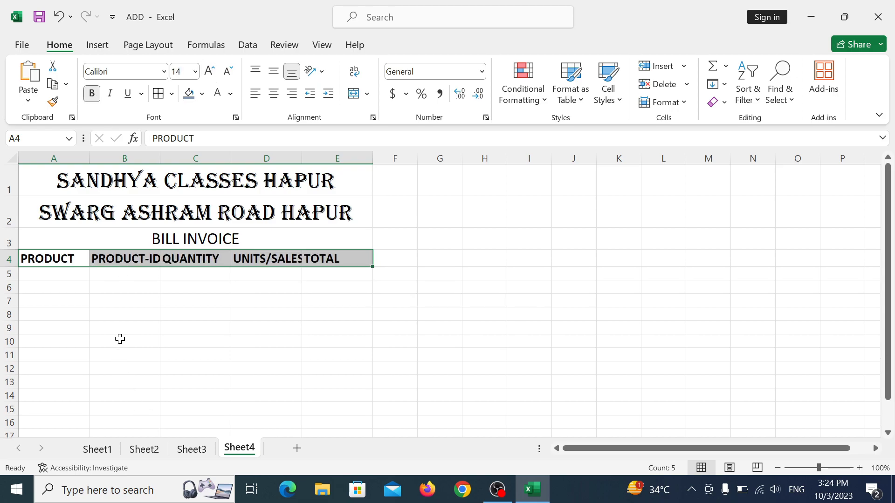
pyautogui.click(120, 340)
# - Widen column B, then give all cells borders and middle vertical alignment
pyautogui.moveTo(161, 158); pyautogui.dragTo(165, 159)
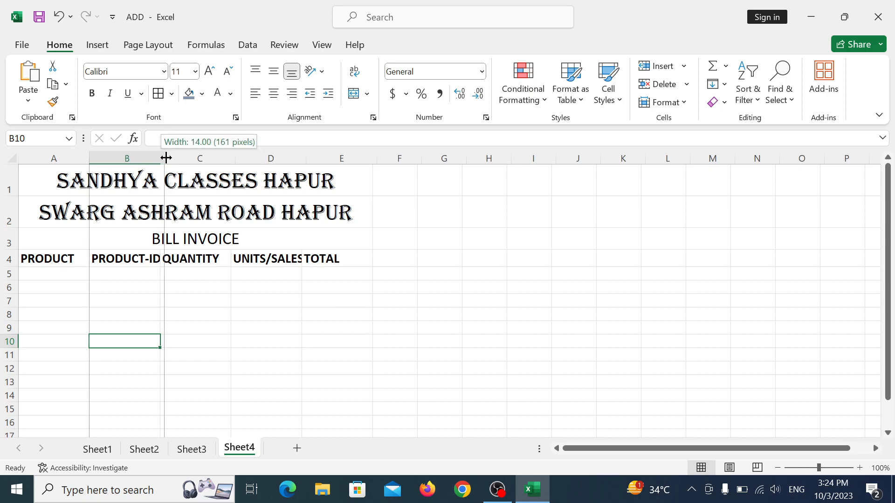
pyautogui.click(194, 313)
pyautogui.hotkey('ctrl', 'a')
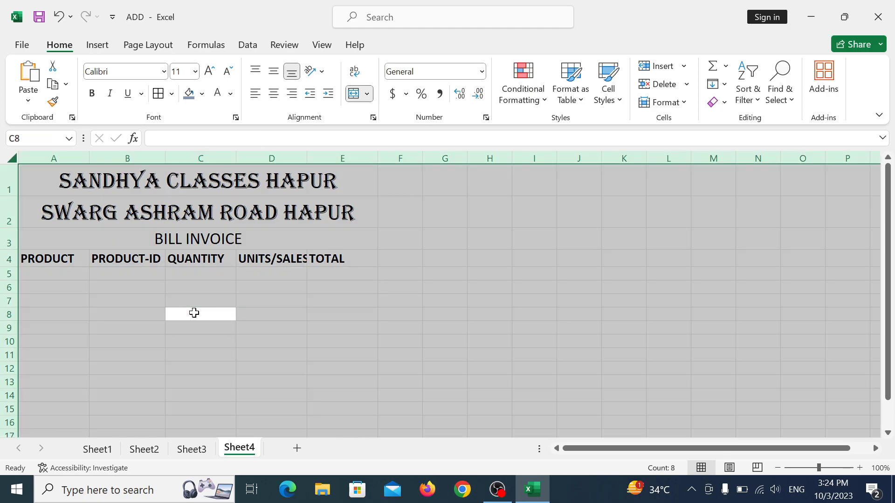
pyautogui.click(158, 94)
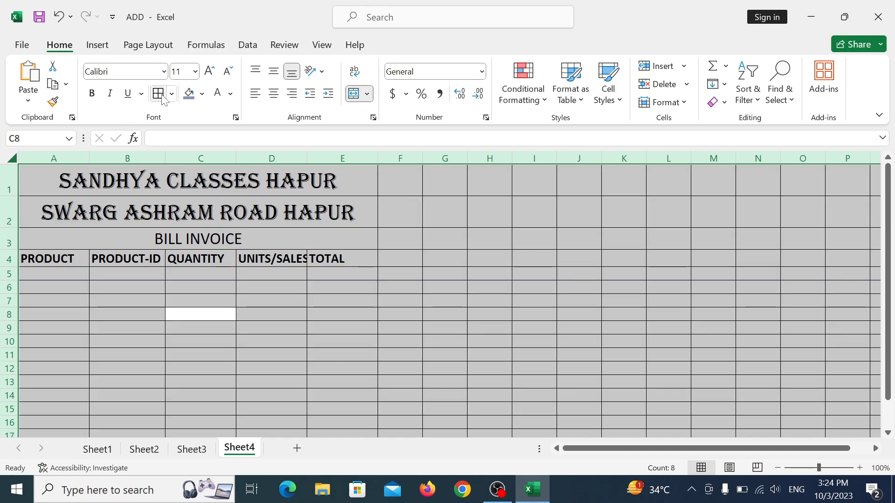
pyautogui.click(274, 71)
# - Centre all cells, then list TV, DVD, LCD, PRINTER, MOUSE and SPEAKER in A5:A10
pyautogui.click(273, 93)
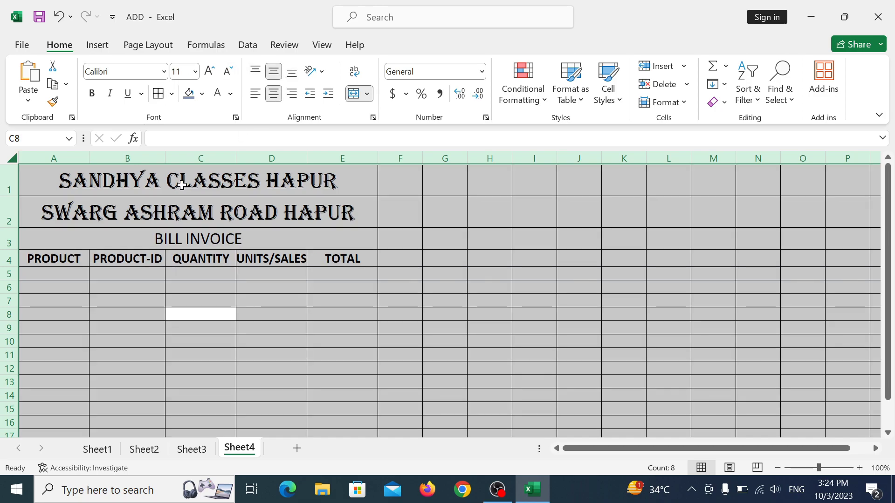
pyautogui.click(87, 298)
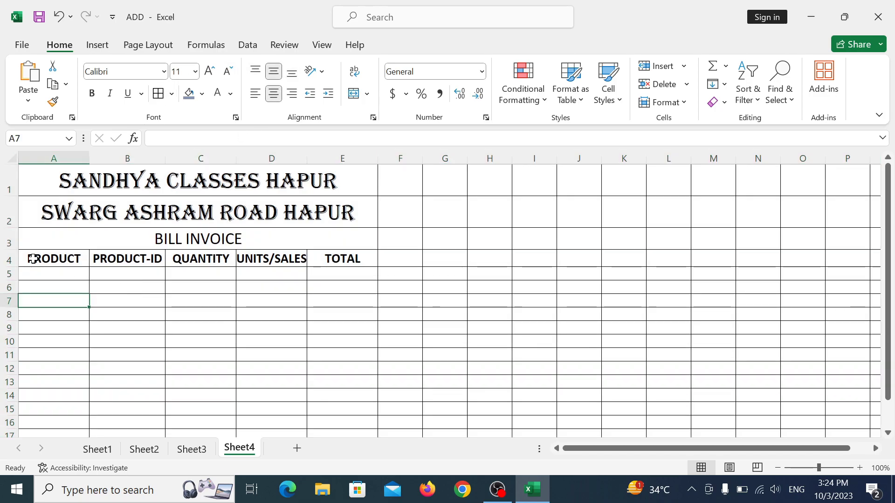
pyautogui.click(42, 276)
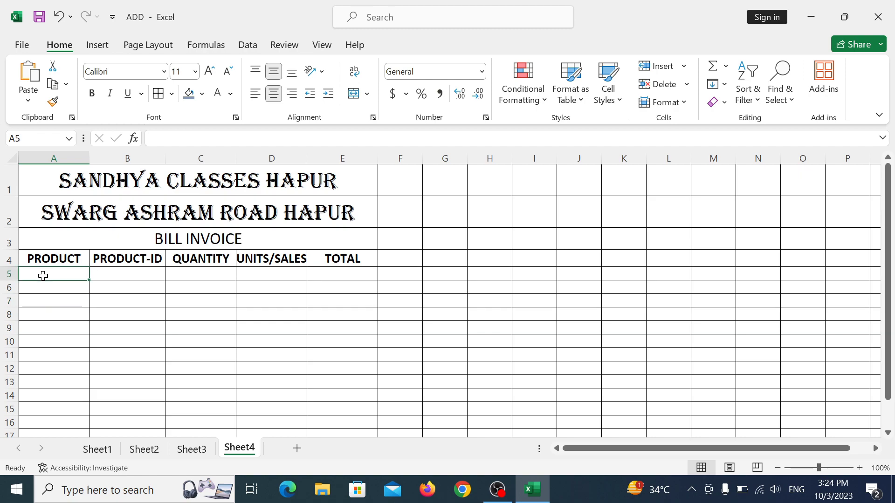
pyautogui.write('TV')
pyautogui.press('Return')
pyautogui.write('DV')
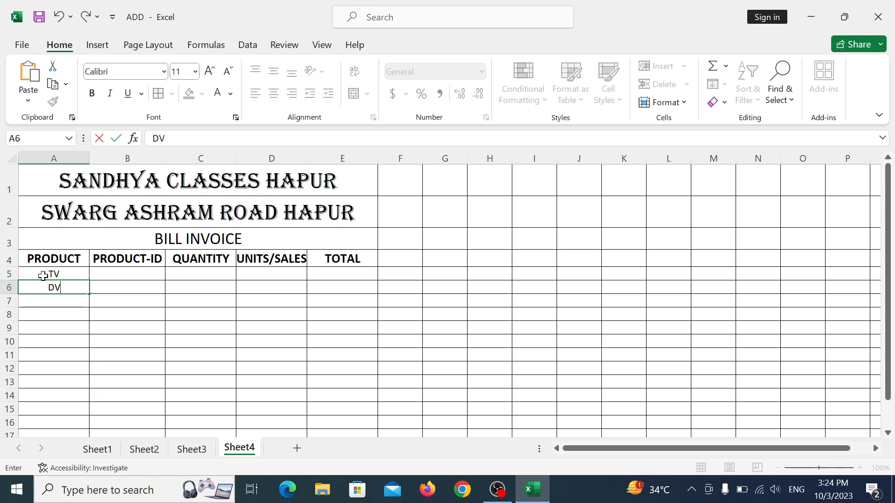
pyautogui.write('D')
pyautogui.press('Return')
pyautogui.write('LCD')
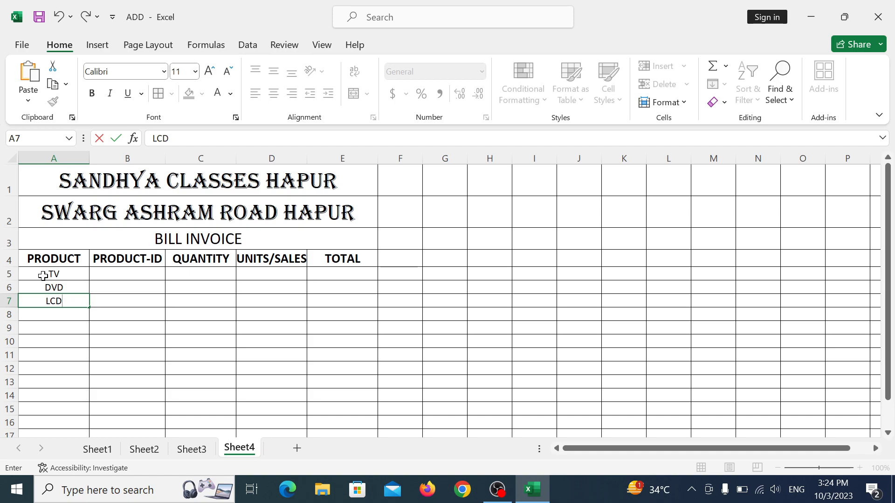
pyautogui.press('Return')
pyautogui.write('PRI')
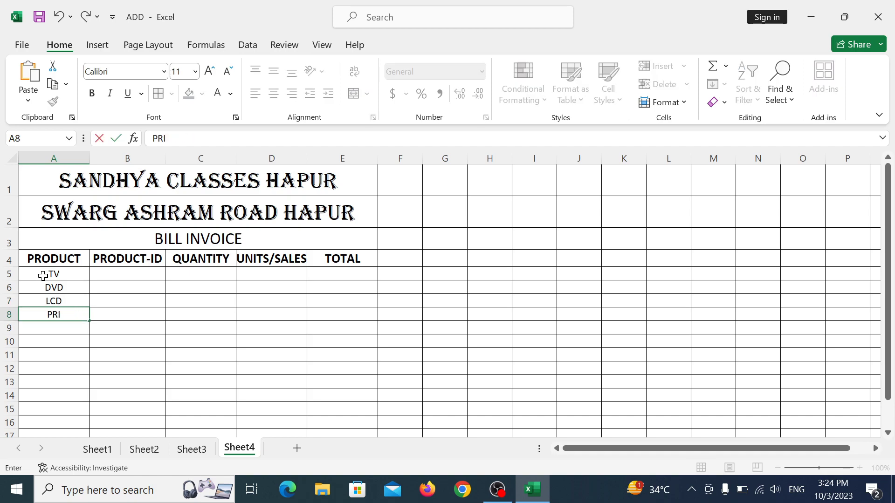
pyautogui.write('NTER')
pyautogui.press('Return')
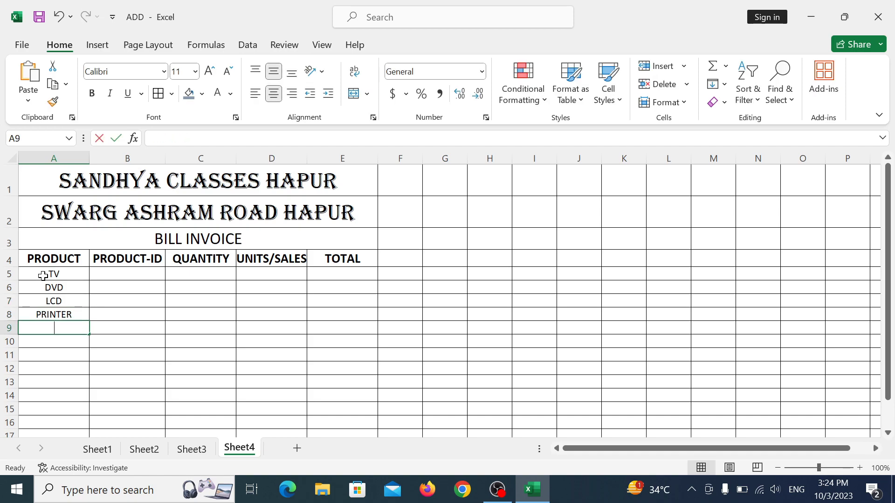
pyautogui.write('MOUSE')
pyautogui.press('Return')
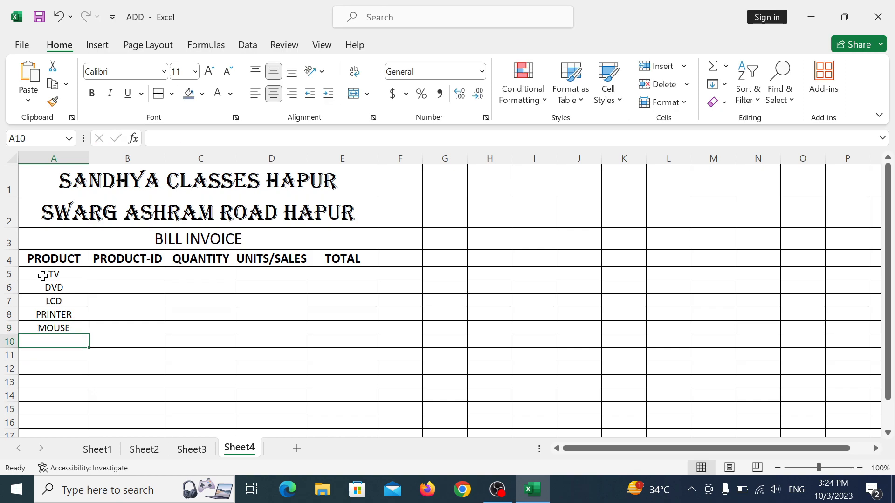
pyautogui.write('SPEAKER')
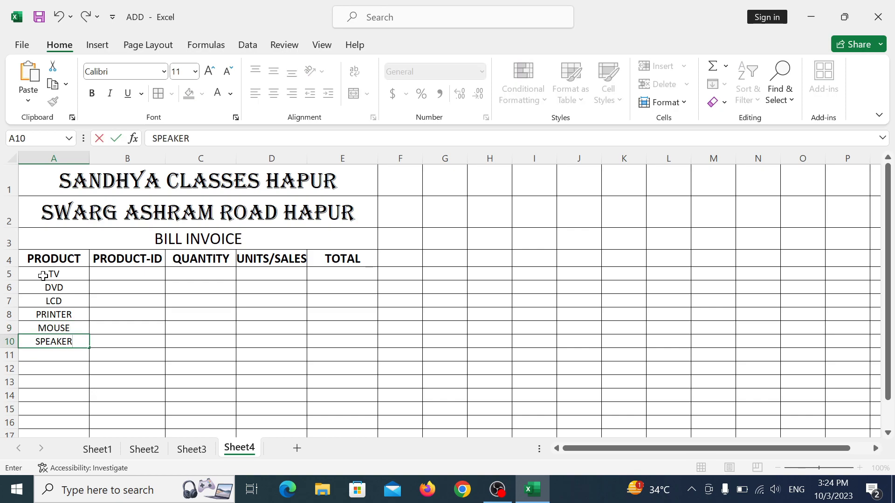
# - Enter product ID AB-01 in B5 and fill it down to AB-06
pyautogui.click(136, 274)
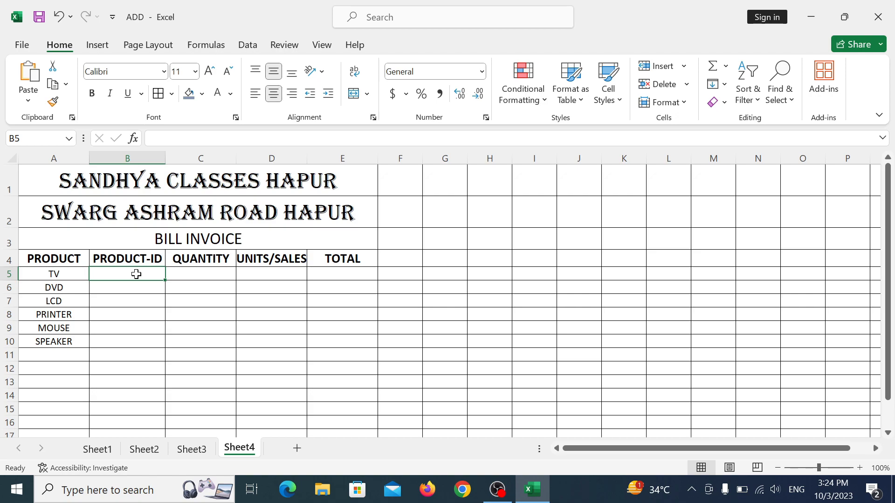
pyautogui.write('AB-01')
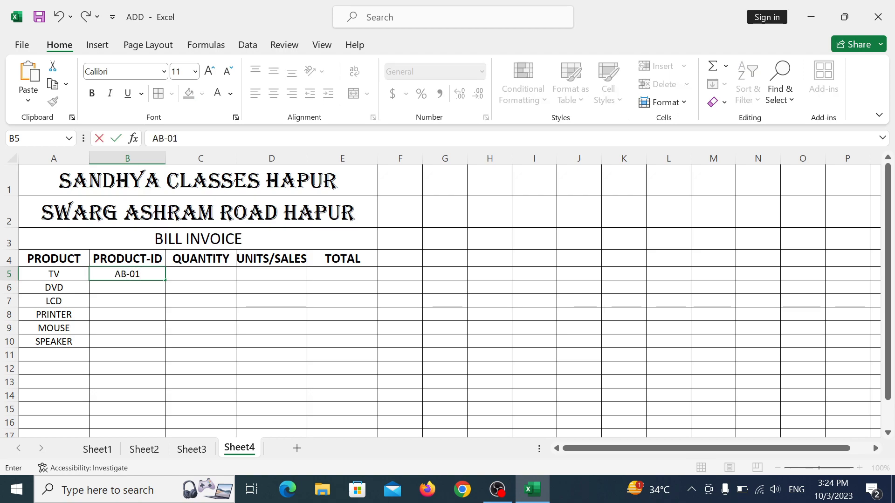
pyautogui.hotkey('ctrl', 'Return')
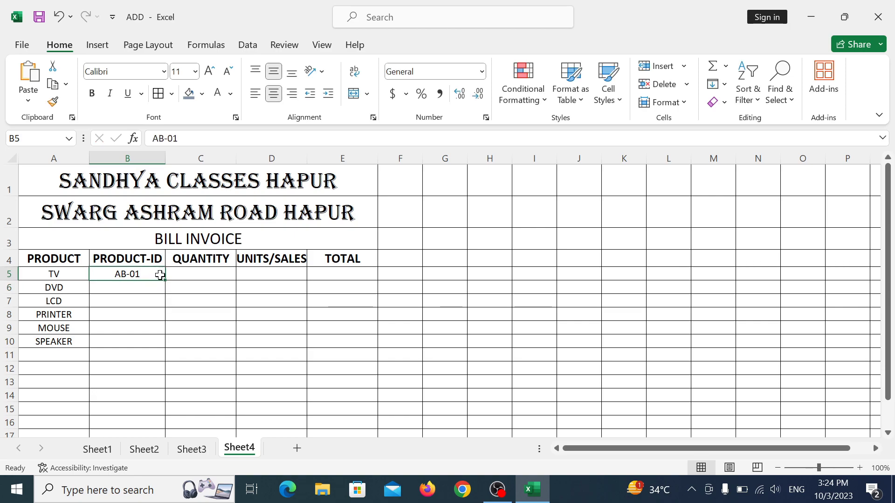
pyautogui.moveTo(166, 283); pyautogui.dragTo(165, 345)
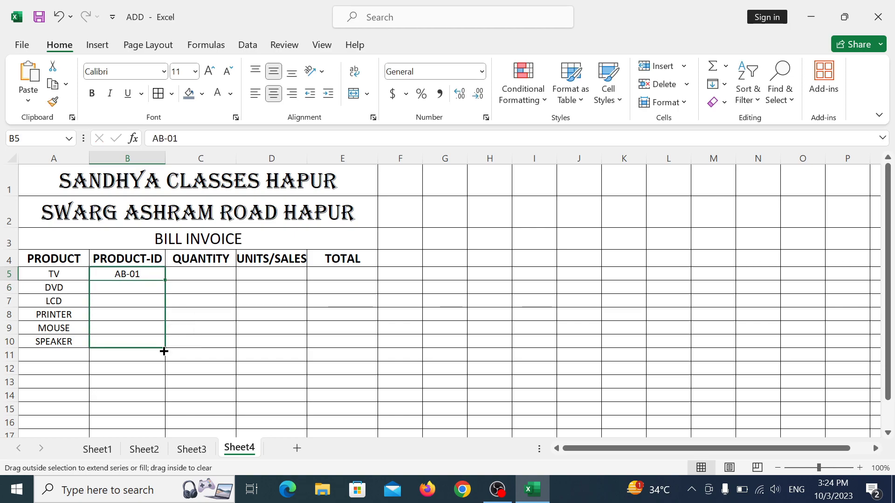
# - Enter quantities 25, 60, 90, 80 and 70 in C5:C9
pyautogui.click(225, 271)
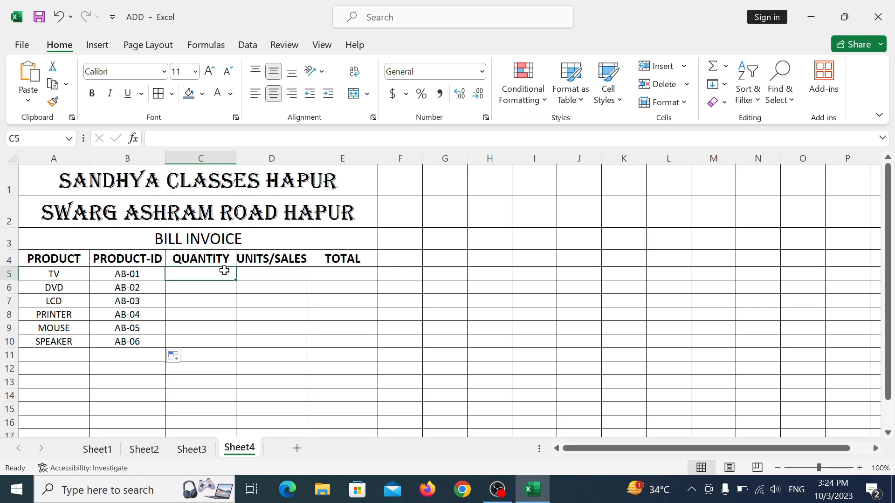
pyautogui.write('25')
pyautogui.press('Return')
pyautogui.write('6')
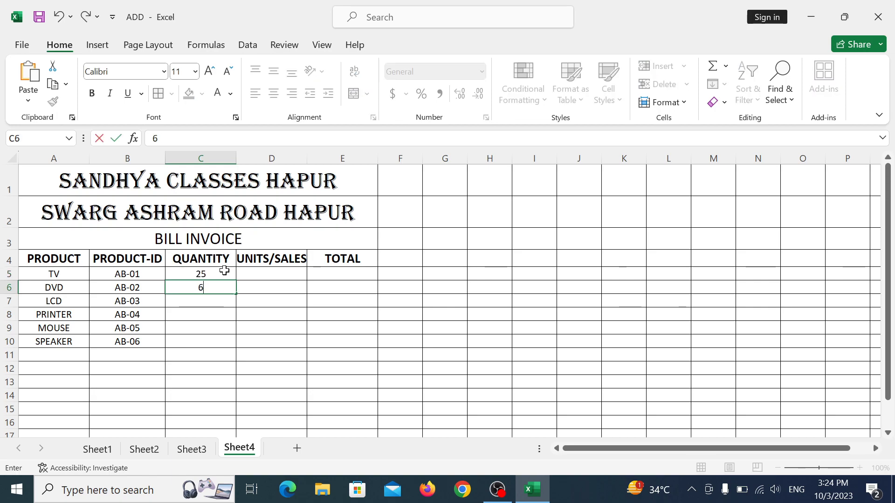
pyautogui.write('0')
pyautogui.press('Return')
pyautogui.write('90')
pyautogui.press('Return')
pyautogui.write('80')
pyautogui.press('Return')
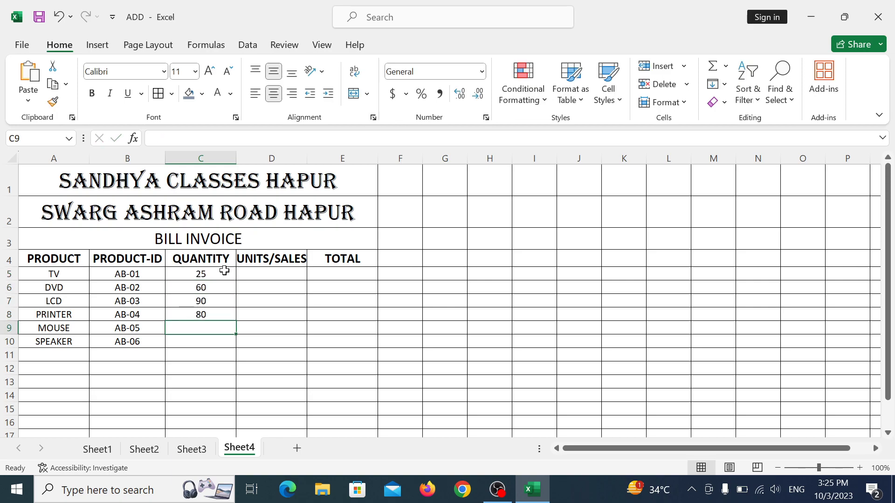
pyautogui.write('70')
pyautogui.press('Return')
# - Enter the last quantity 50 and widen column D for the UNITS/SALES heading
pyautogui.write('5')
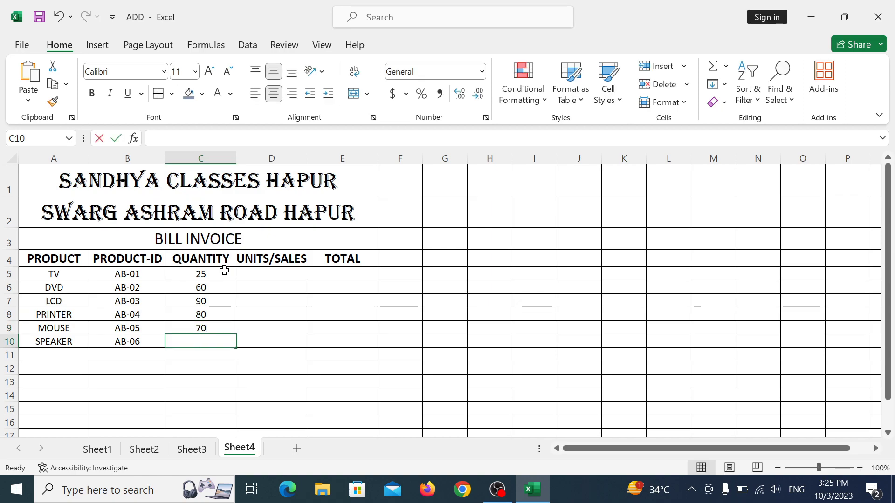
pyautogui.write('0')
pyautogui.click(245, 270)
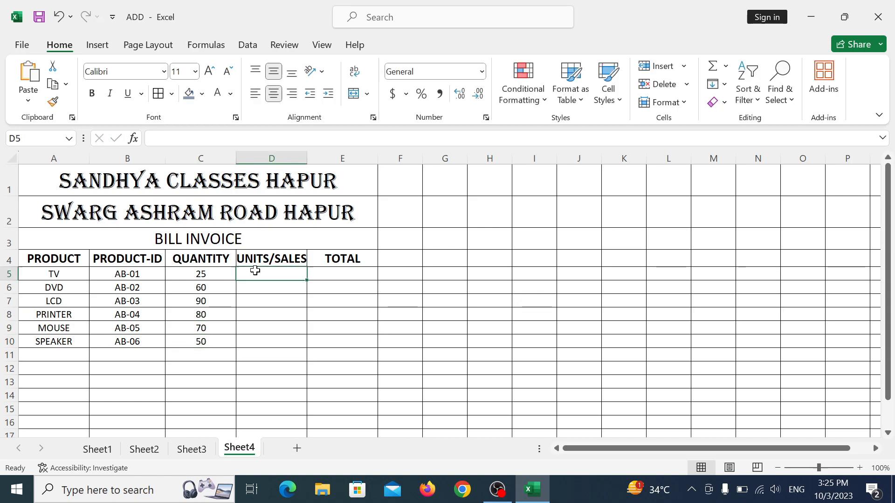
pyautogui.moveTo(309, 160); pyautogui.dragTo(314, 160)
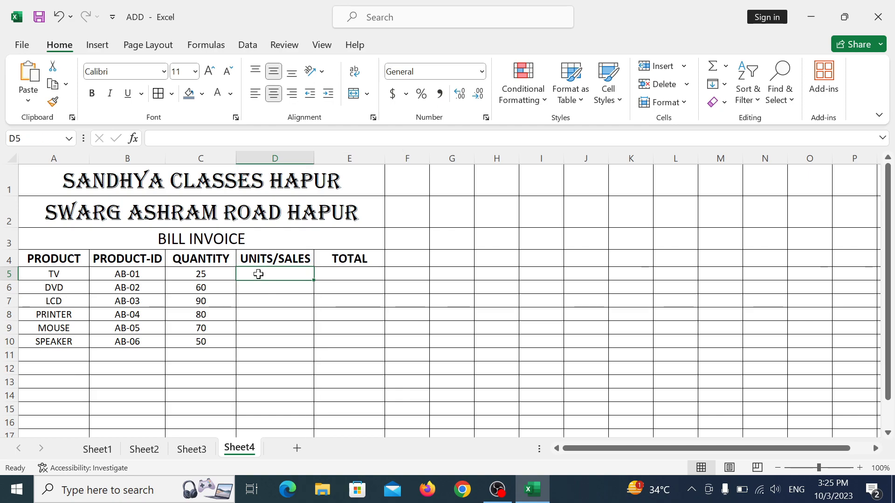
# - Enter prices 8000, 2500, 4500, 12500, 200 and 3400 in D5:D10
pyautogui.write('800')
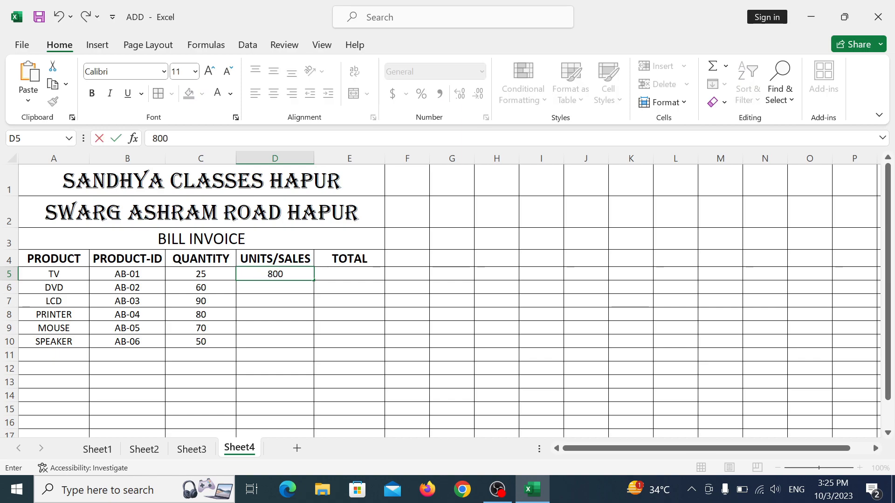
pyautogui.write('0')
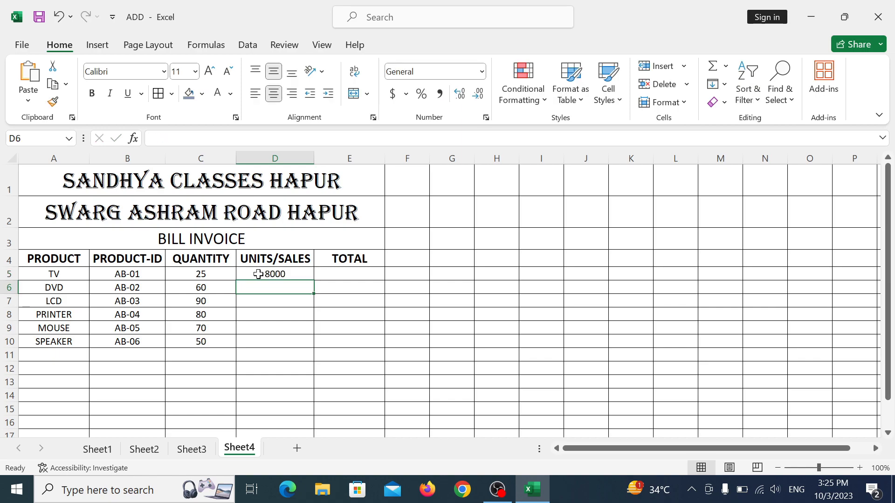
pyautogui.write('2500')
pyautogui.press('Return')
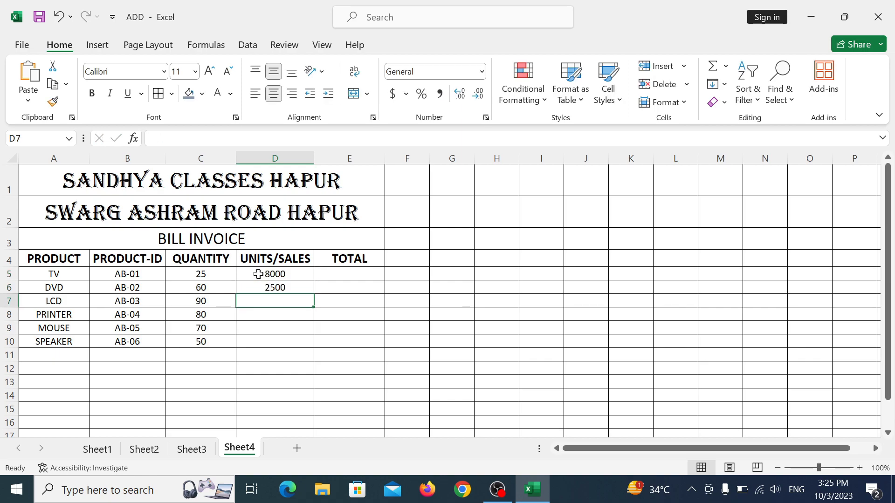
pyautogui.write('450')
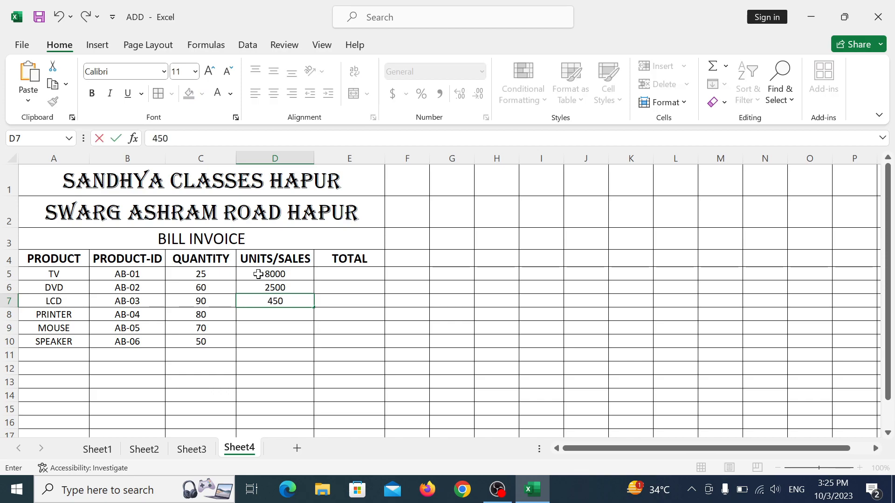
pyautogui.write('0')
pyautogui.press('Return')
pyautogui.write('1')
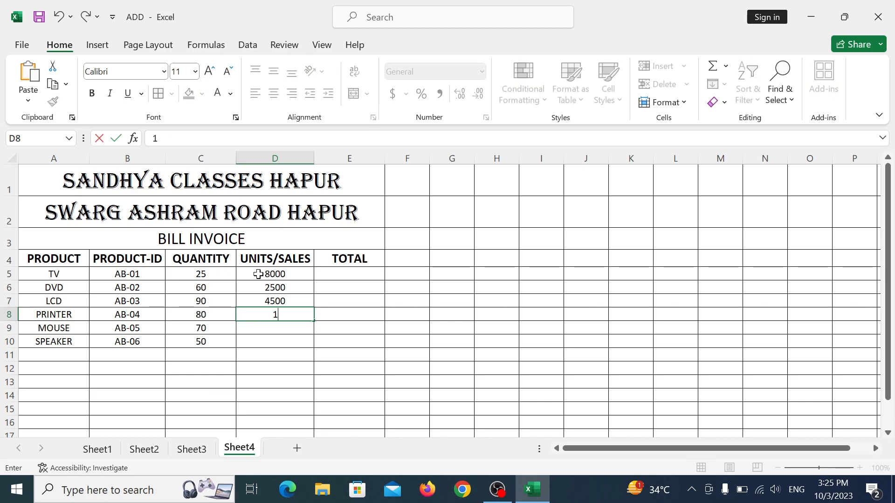
pyautogui.write('2500')
pyautogui.press('Return')
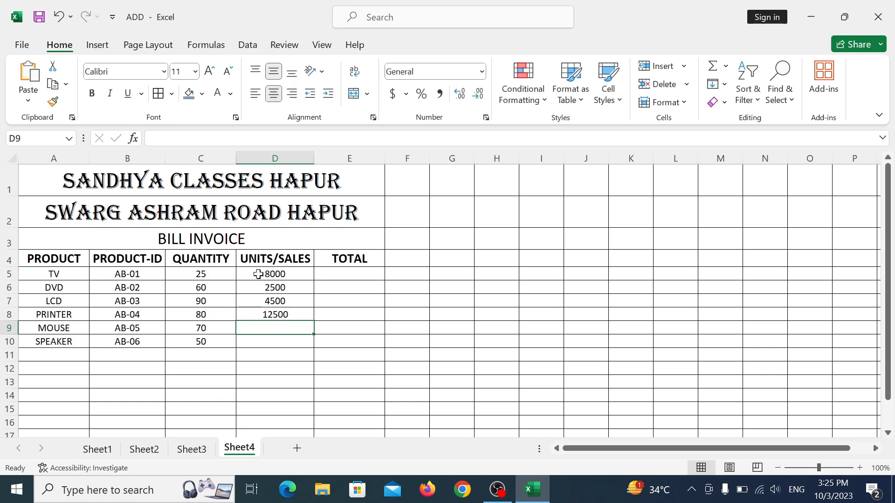
pyautogui.write('200')
pyautogui.press('Return')
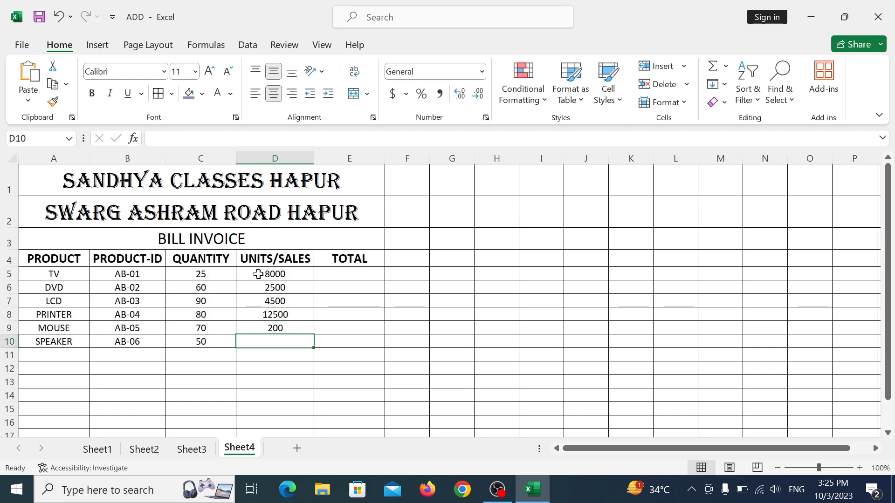
pyautogui.write('3400')
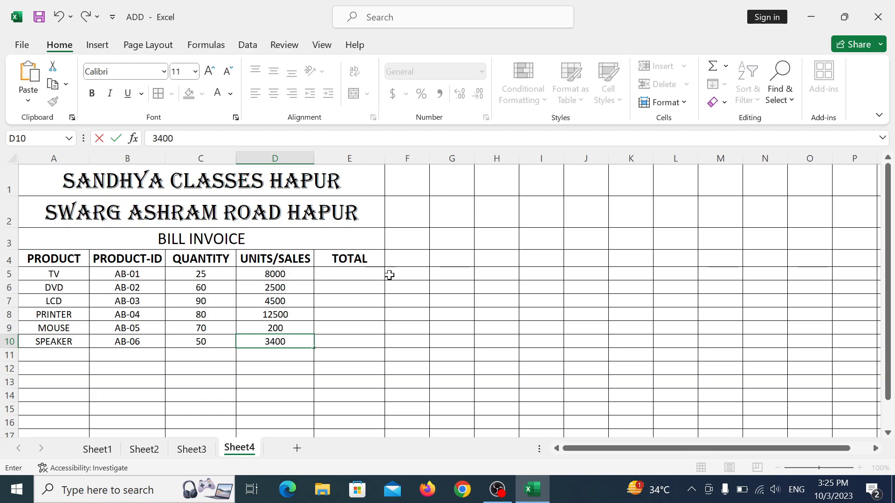
# - Enter =C5*D5 in E5 and fill it down to E10, giving totals 200000 through 170000
pyautogui.click(367, 273)
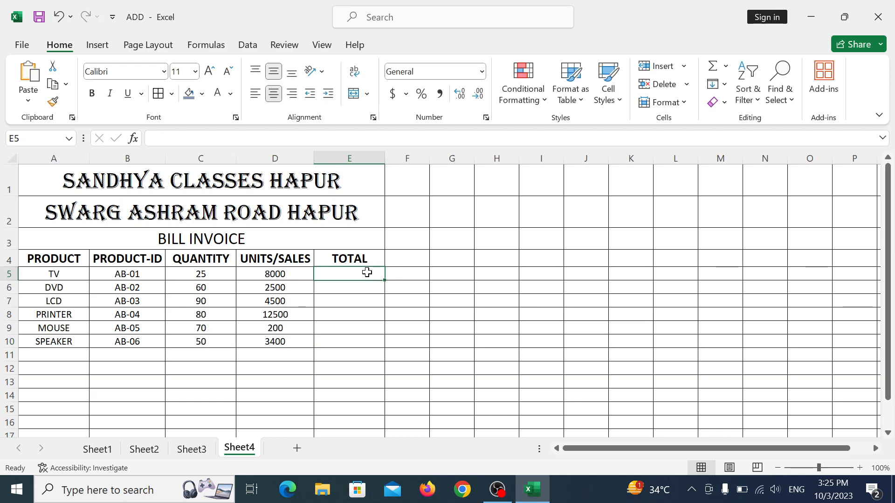
pyautogui.write('=')
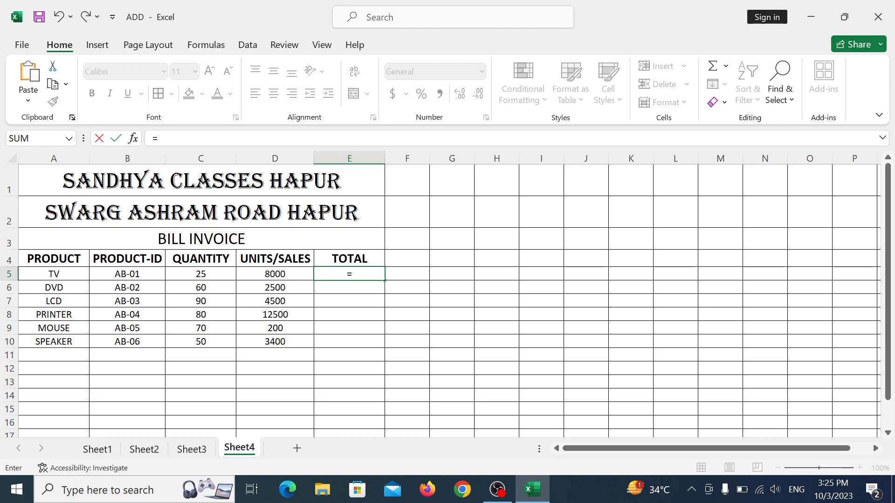
pyautogui.click(181, 275)
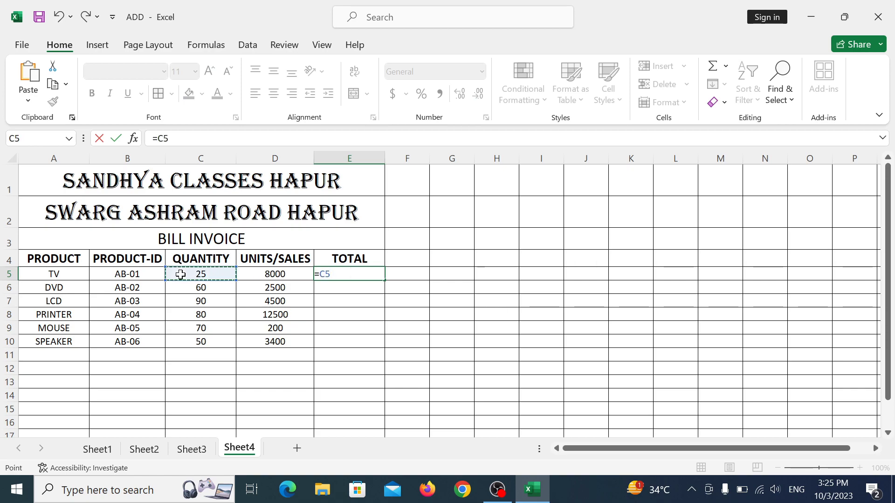
pyautogui.write('*')
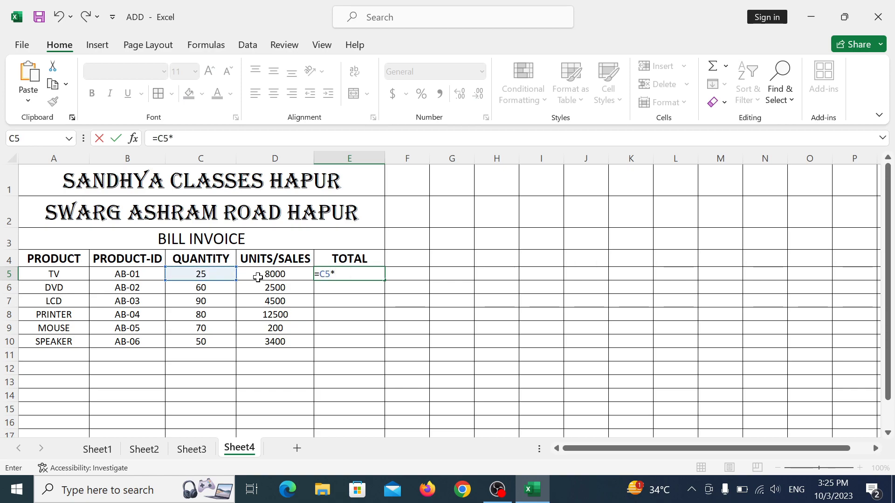
pyautogui.click(261, 278)
pyautogui.press('Return')
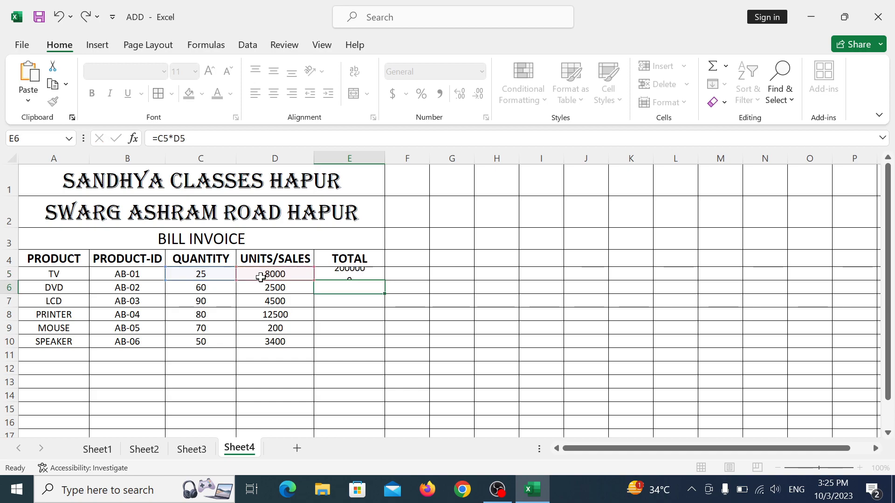
pyautogui.click(350, 274)
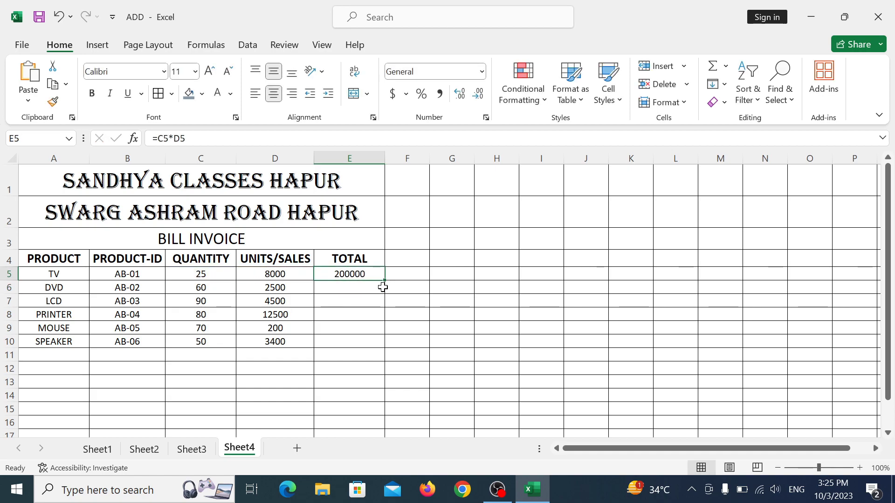
pyautogui.moveTo(385, 282); pyautogui.dragTo(381, 345)
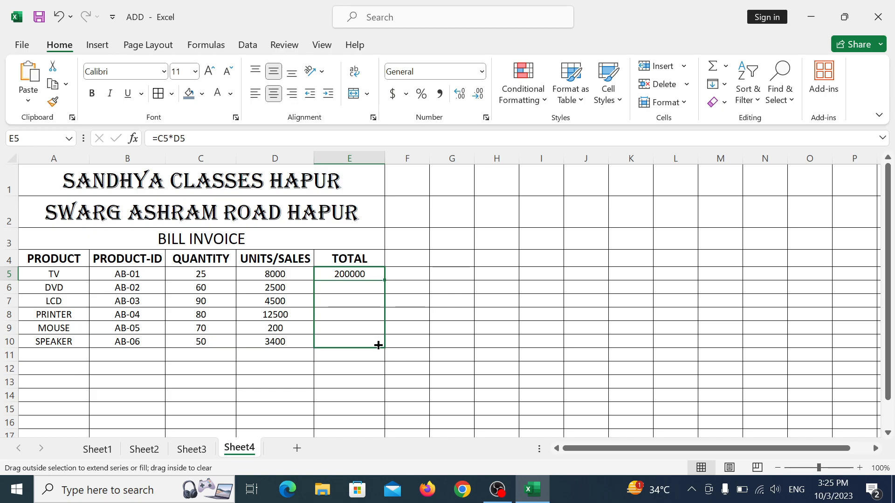
pyautogui.click(193, 356)
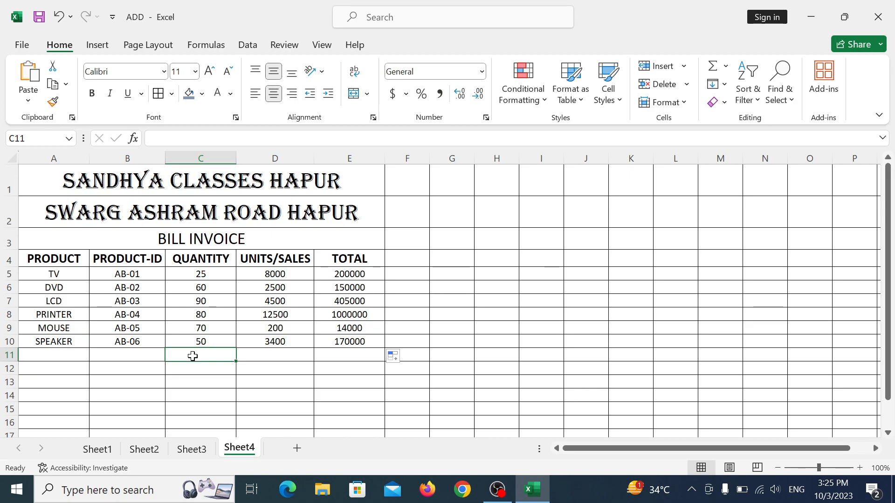
pyautogui.write('TOTAL A')
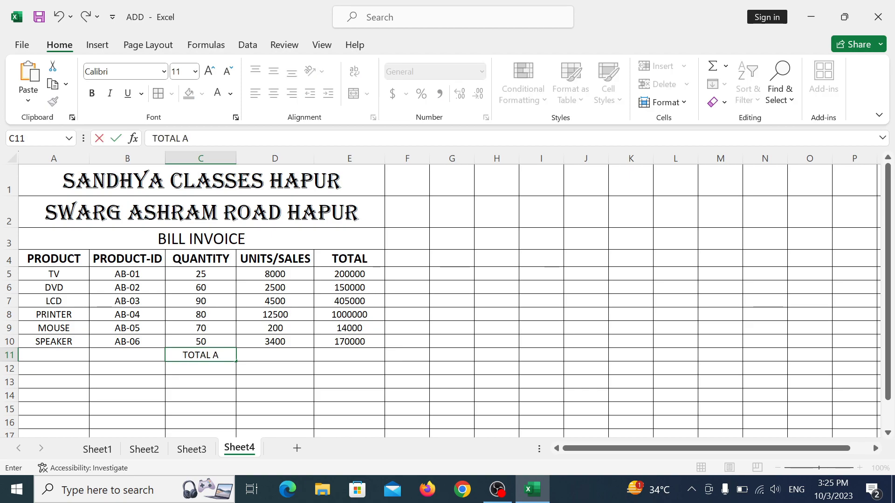
pyautogui.write('MOUNT')
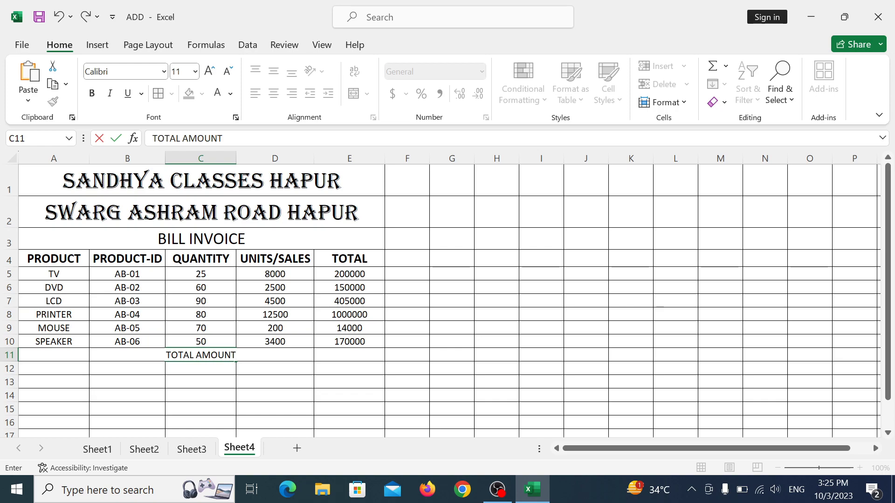
pyautogui.press('Return')
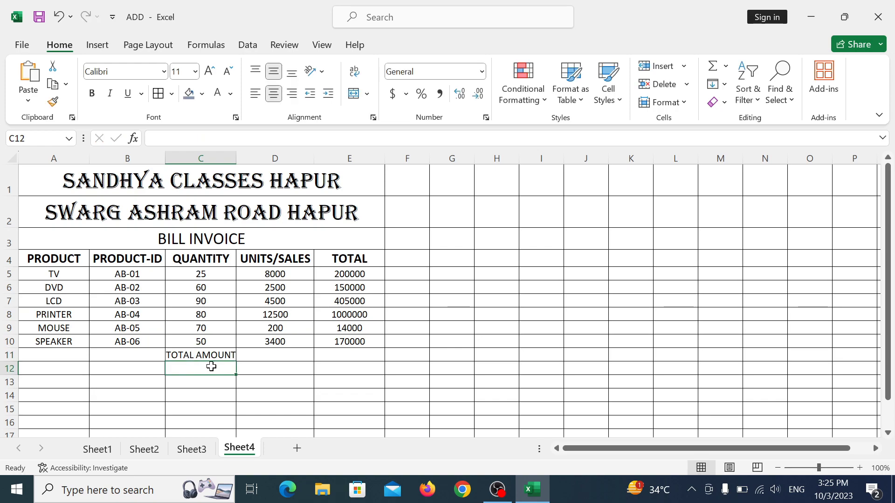
pyautogui.write('DIST')
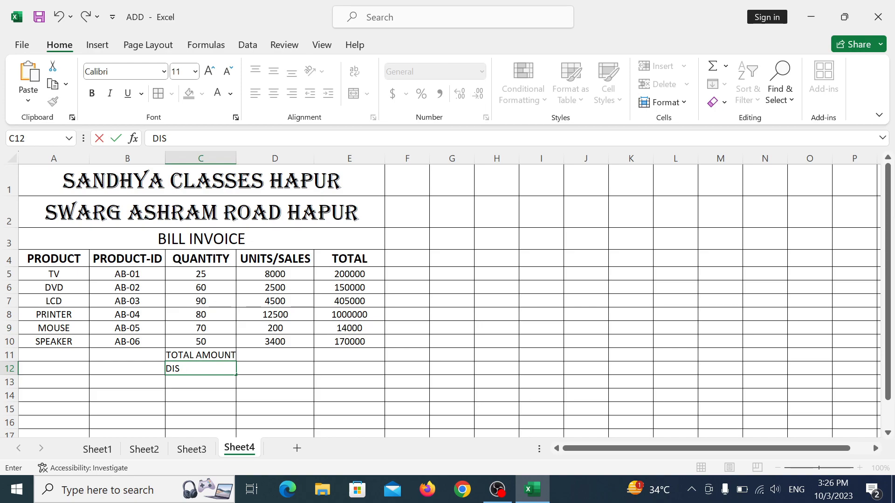
pyautogui.write(' @20%')
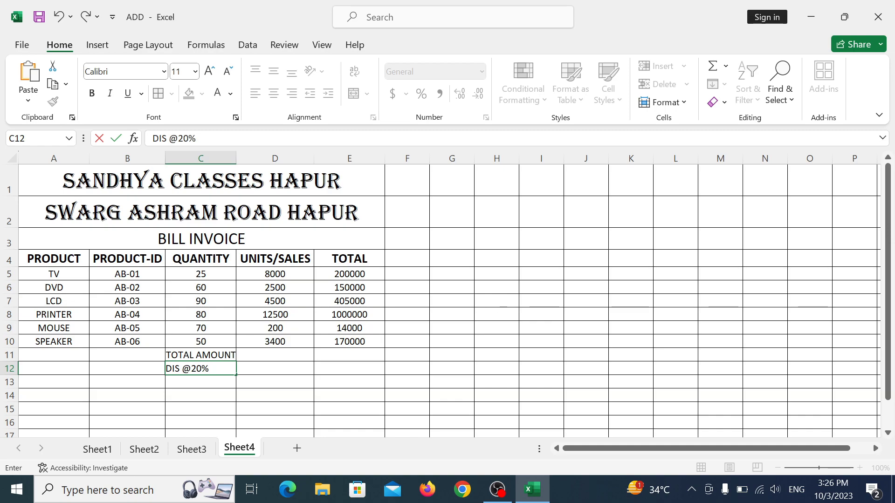
pyautogui.press('Return')
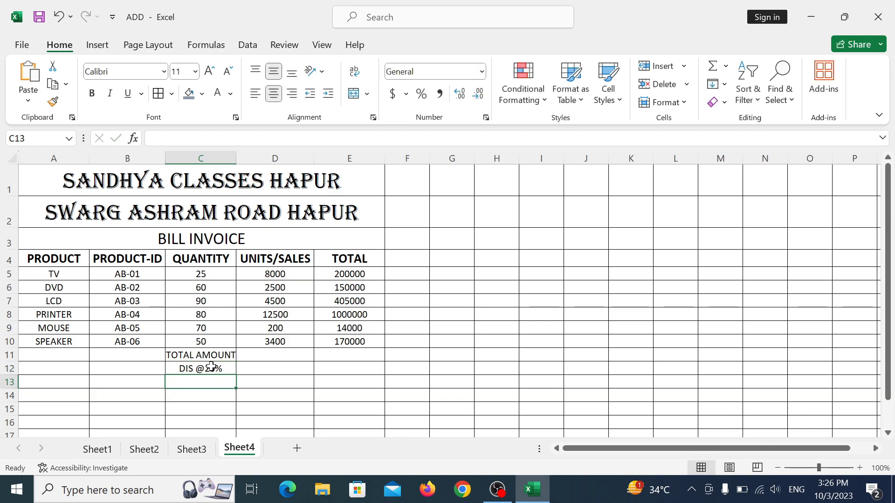
# - Add SUB-TOTAL, S-GST@9%, C-GST@9% and TOTAL PAY in C13:C16
pyautogui.write('SUB')
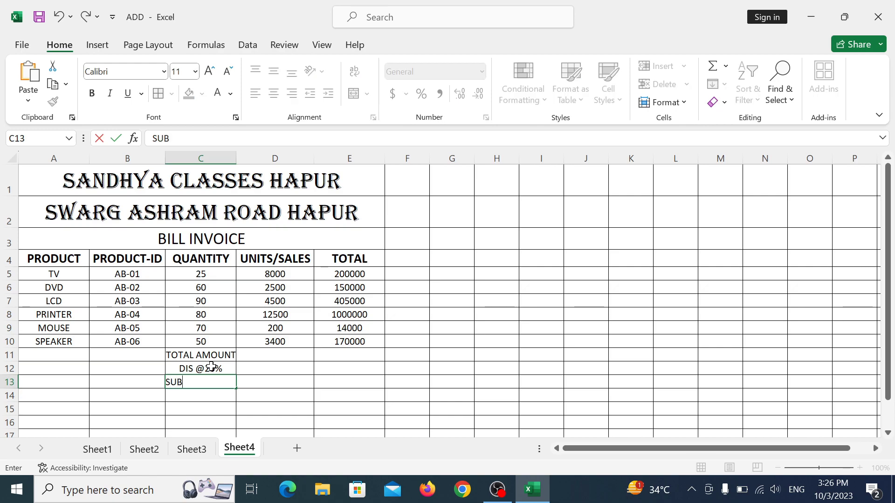
pyautogui.write('-TOT')
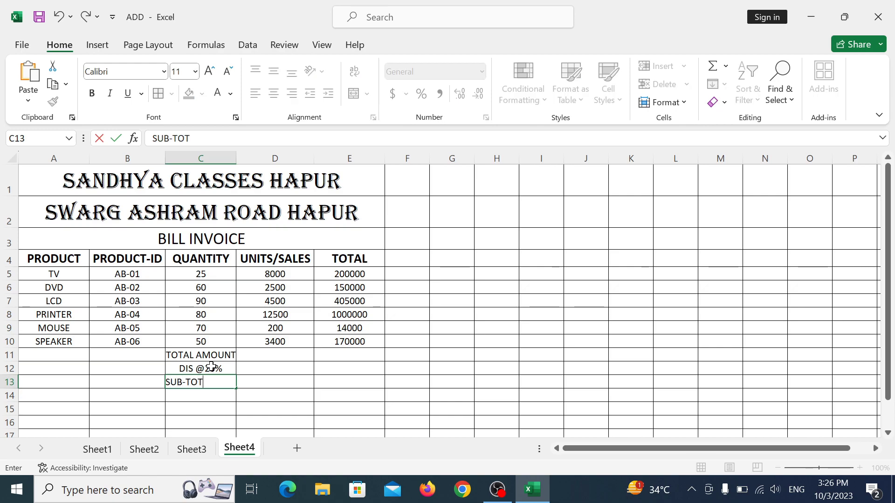
pyautogui.write('AL')
pyautogui.press('Return')
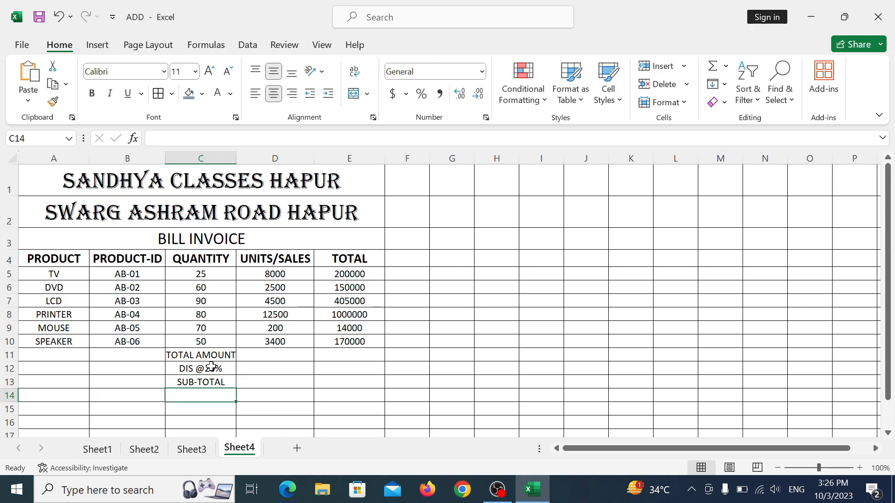
pyautogui.write('S-G')
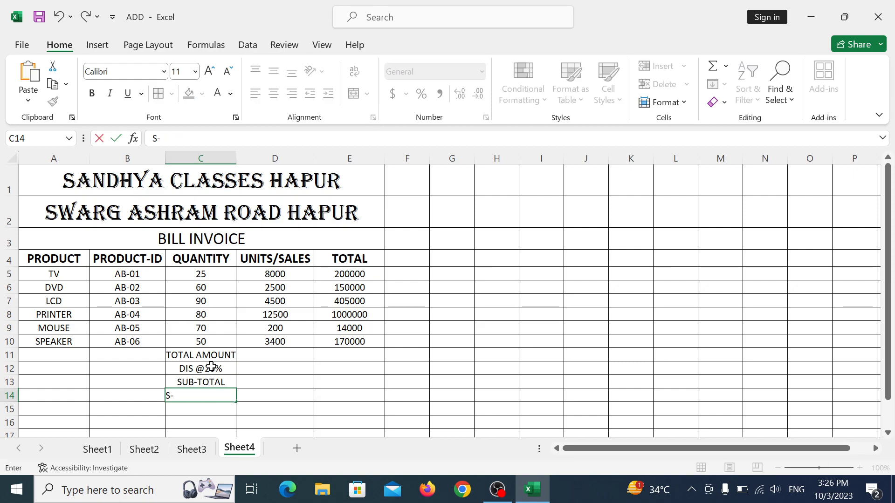
pyautogui.write('ST')
pyautogui.write('@')
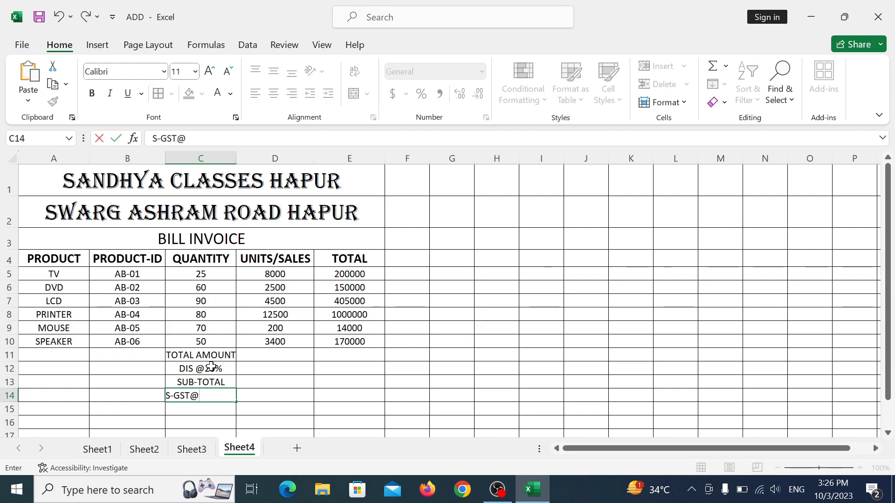
pyautogui.write('9')
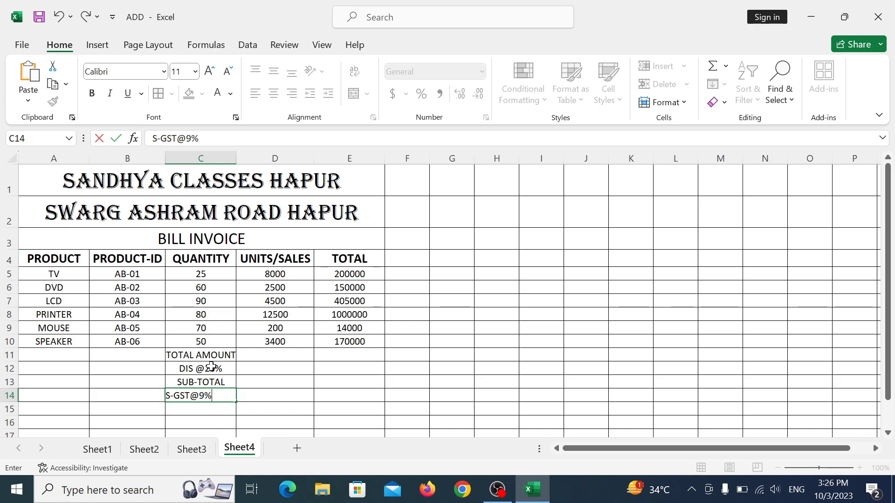
pyautogui.press('Return')
pyautogui.write('C-G')
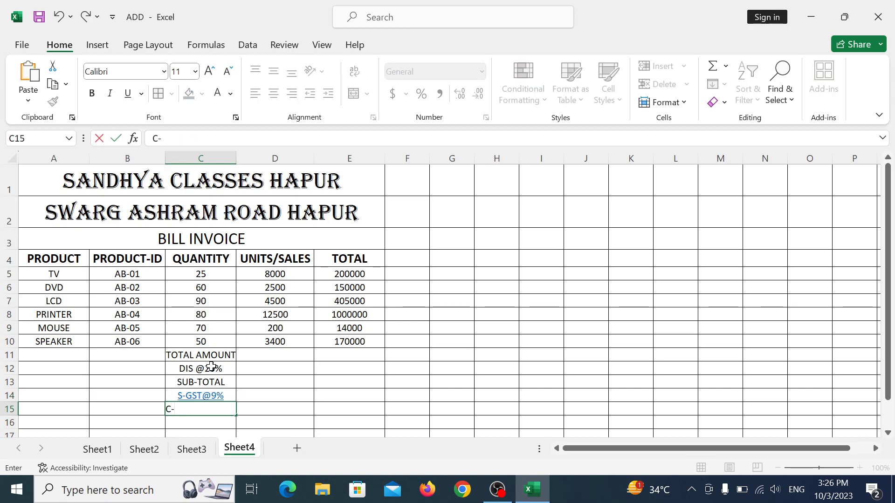
pyautogui.write('ST')
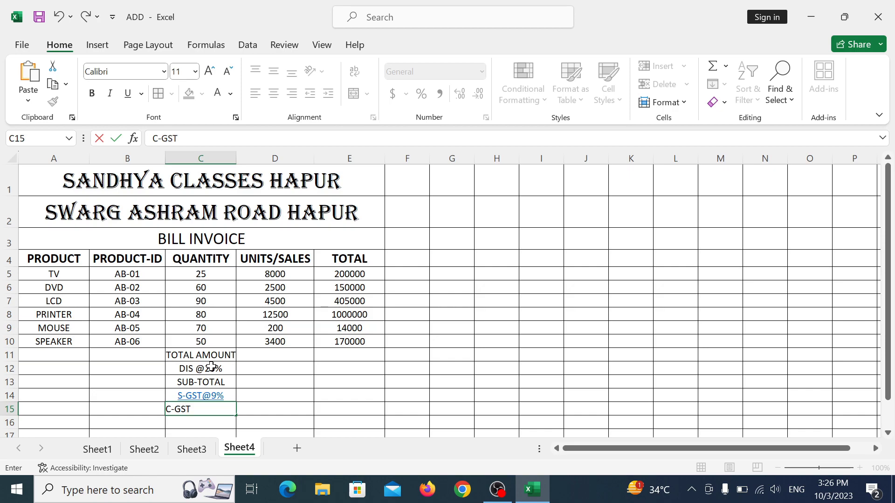
pyautogui.write('@9')
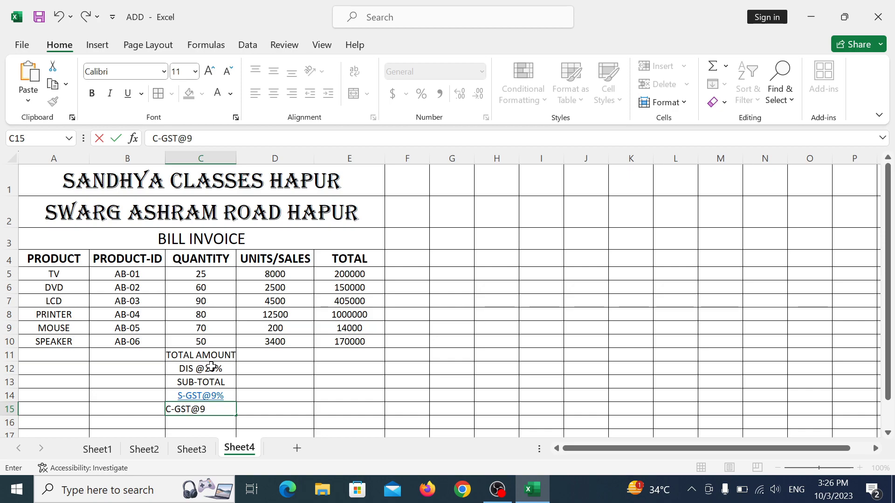
pyautogui.write('%')
pyautogui.click(225, 423)
pyautogui.write('T')
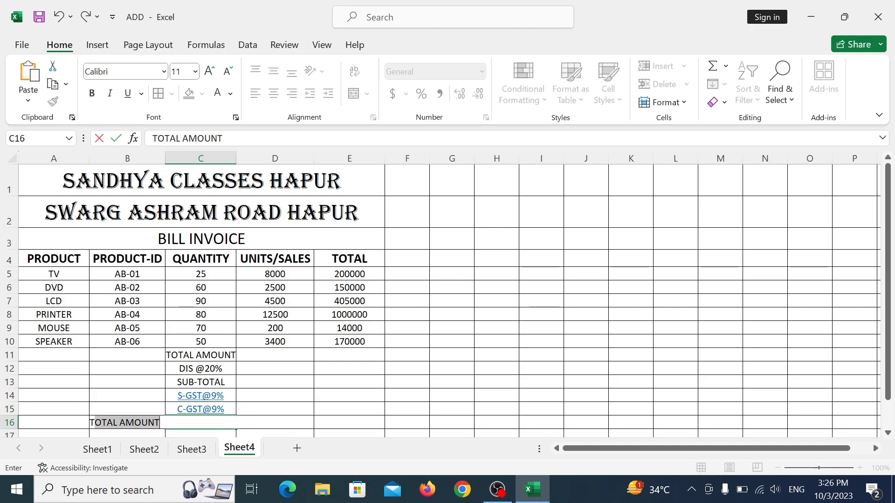
pyautogui.write('OTA')
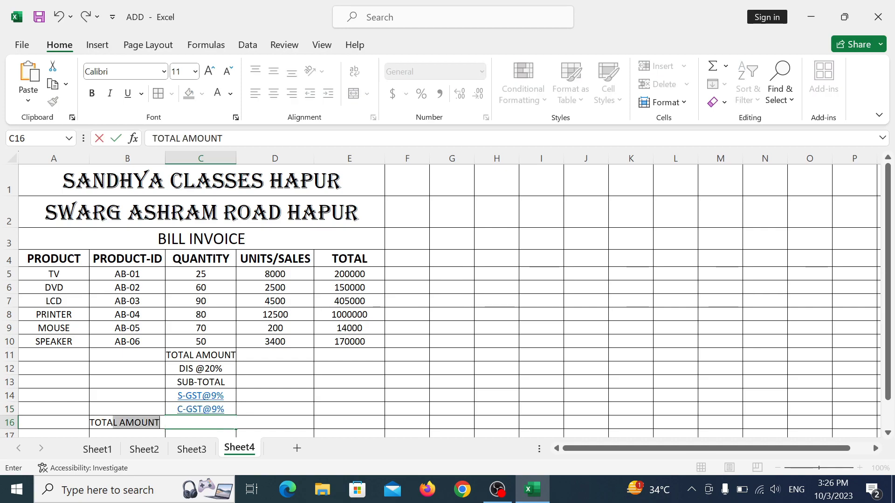
pyautogui.write('L ')
pyautogui.write('PAY')
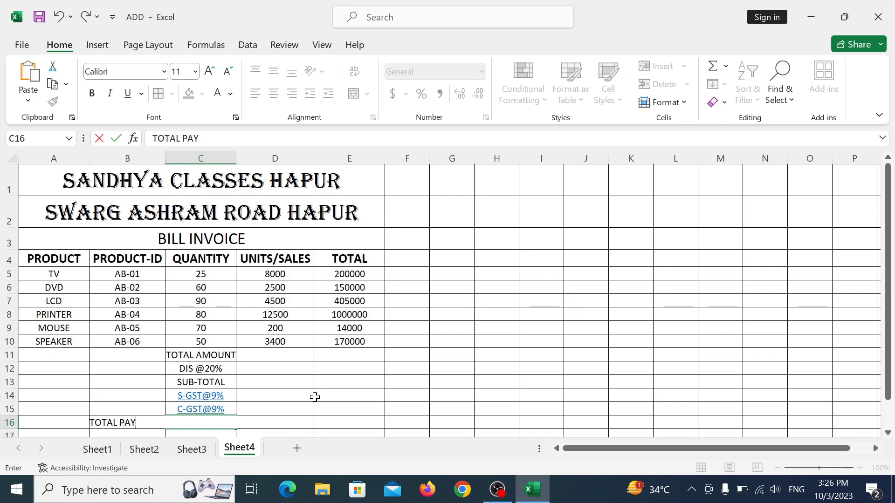
pyautogui.click(315, 396)
# - Merge the C11:D16 summary labels across C–D and make them bold at size 12
pyautogui.moveTo(211, 356)
pyautogui.mouseDown()
pyautogui.moveTo(278, 399)
pyautogui.moveTo(279, 424)
pyautogui.mouseUp()
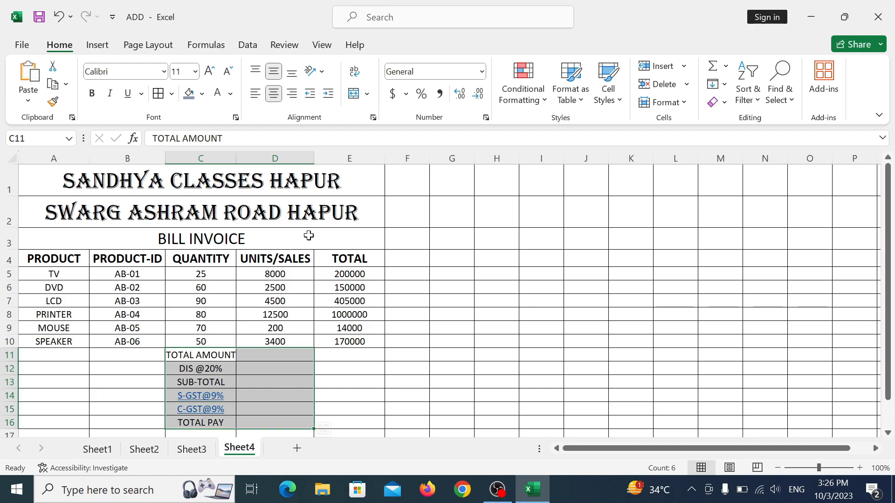
pyautogui.click(373, 96)
pyautogui.press('Escape')
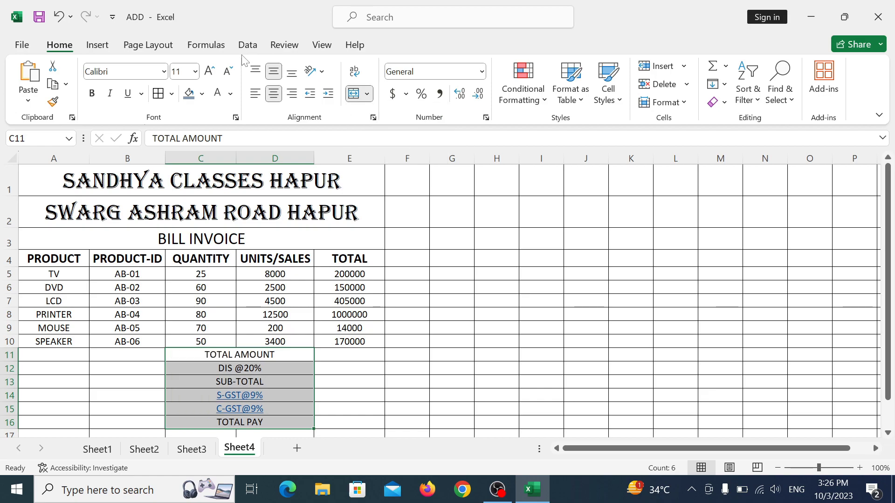
pyautogui.click(211, 73)
pyautogui.click(210, 73)
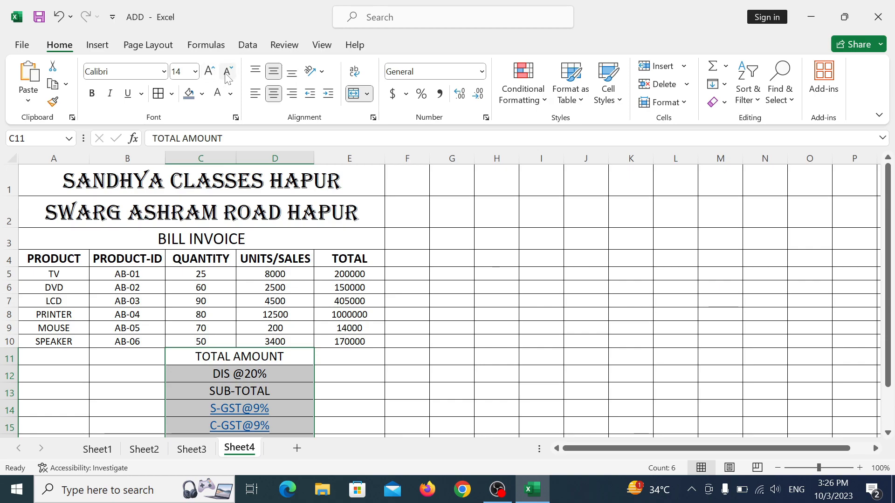
pyautogui.click(227, 75)
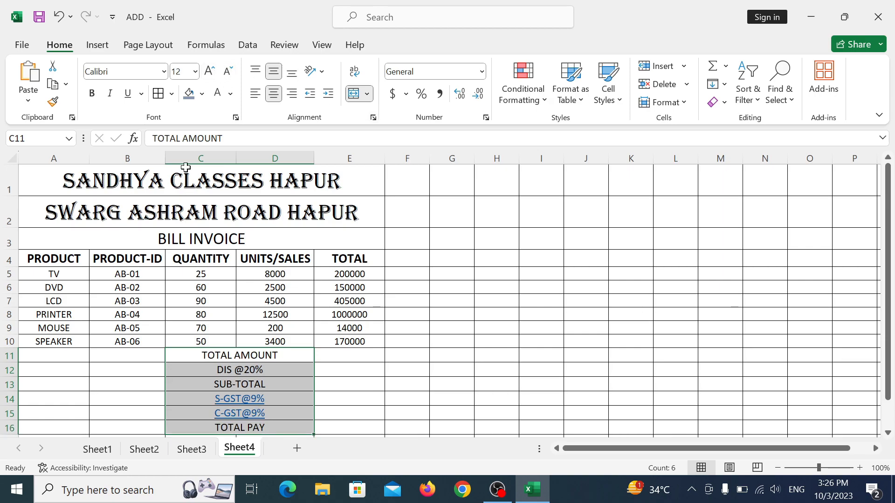
pyautogui.click(93, 95)
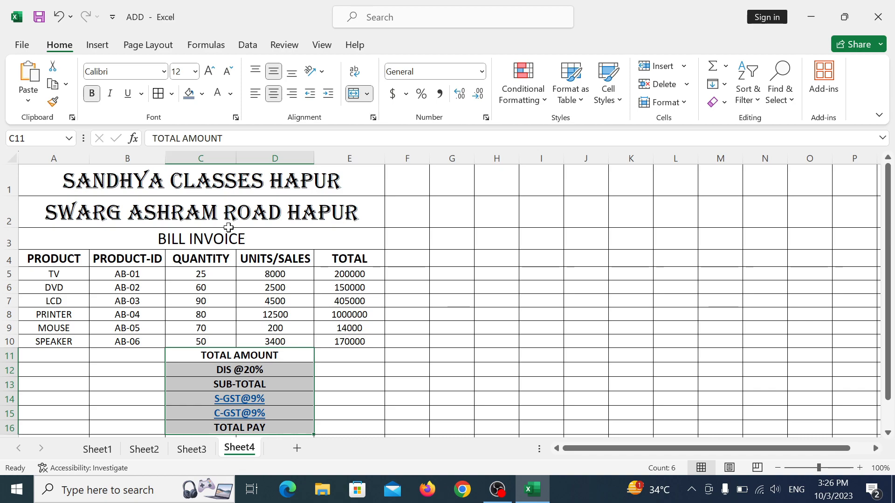
# - Make the product rows A5:E10 bold at font size 12
pyautogui.moveTo(66, 274); pyautogui.dragTo(349, 342)
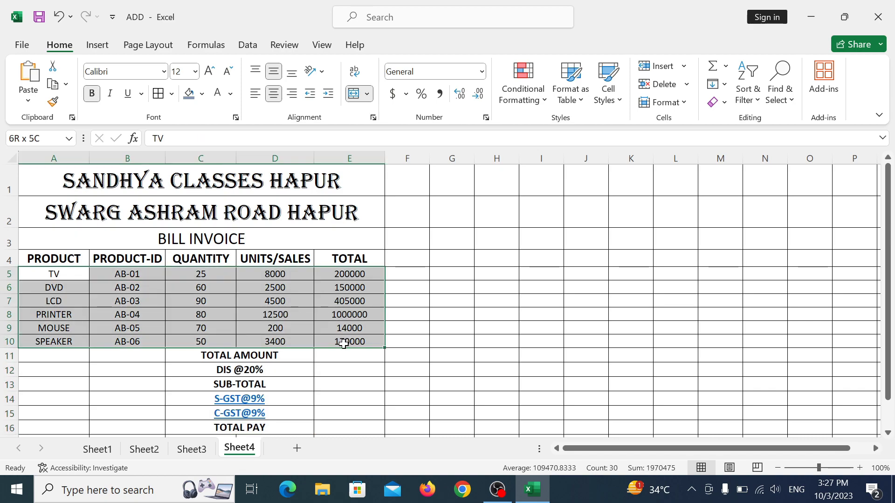
pyautogui.click(210, 70)
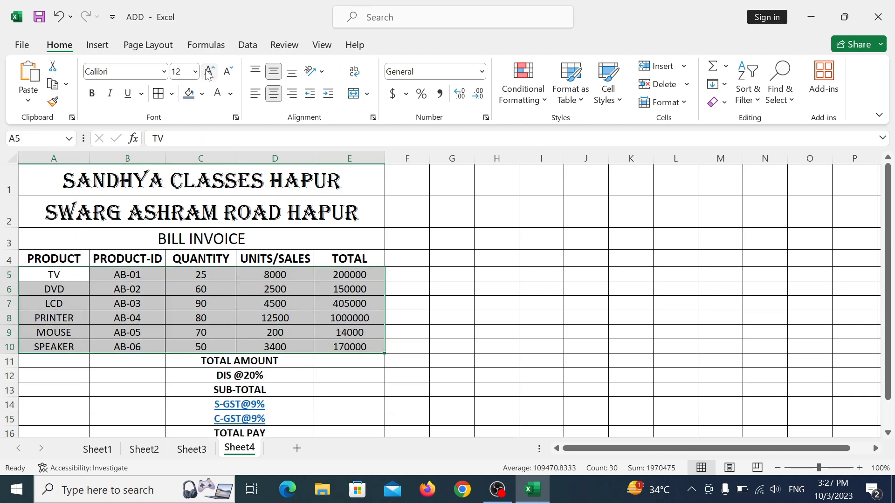
pyautogui.click(93, 95)
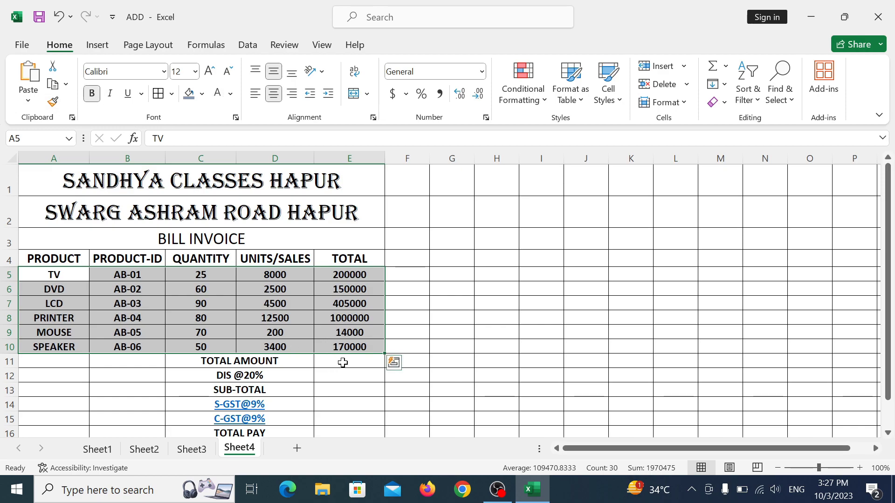
pyautogui.click(343, 363)
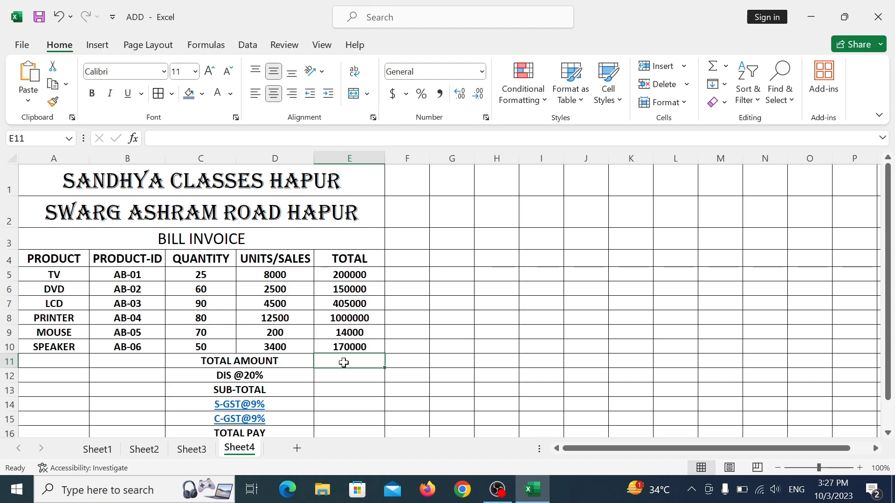
# - Sum the TOTAL column values into TOTAL AMOUNT in E11, giving 1939000
pyautogui.write('=SUM(')
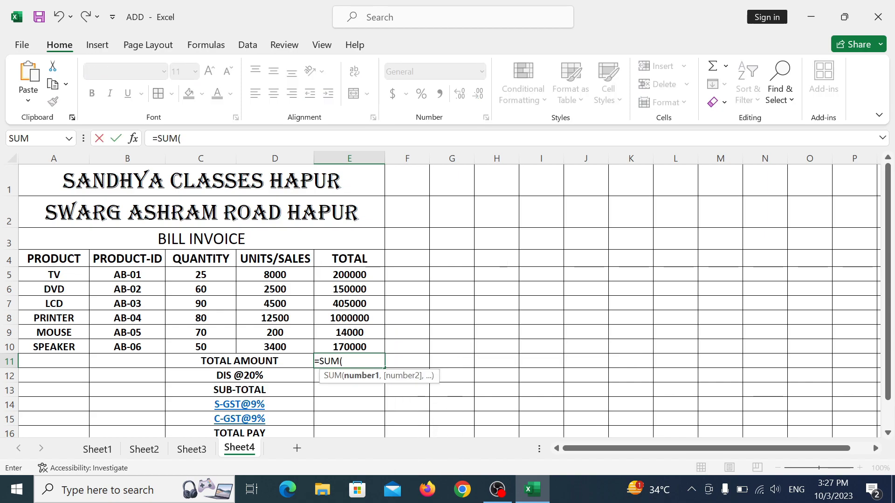
pyautogui.moveTo(349, 276); pyautogui.dragTo(351, 347)
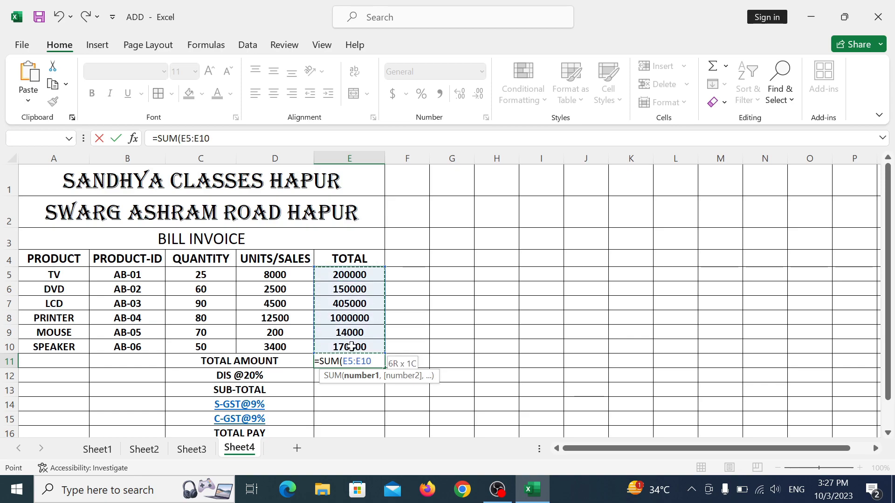
pyautogui.press('Return')
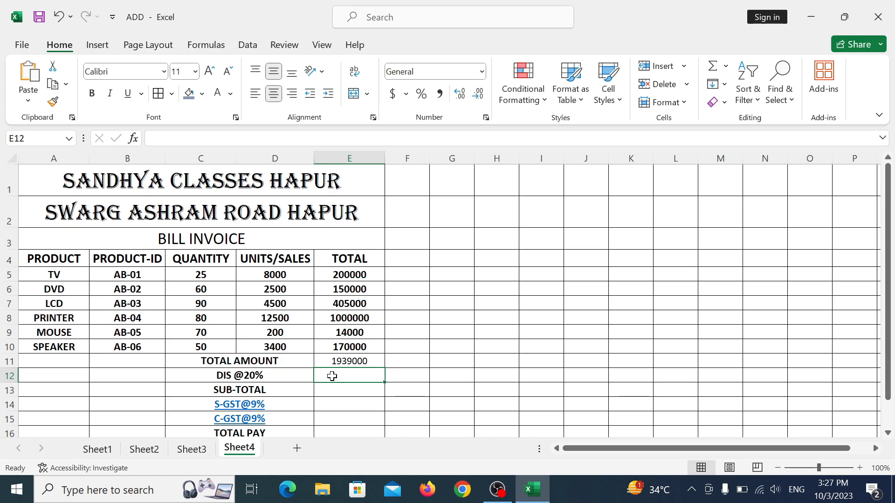
# - Calculate the 20% discount from E11 in E12, giving 387800
pyautogui.write('=')
pyautogui.click(329, 364)
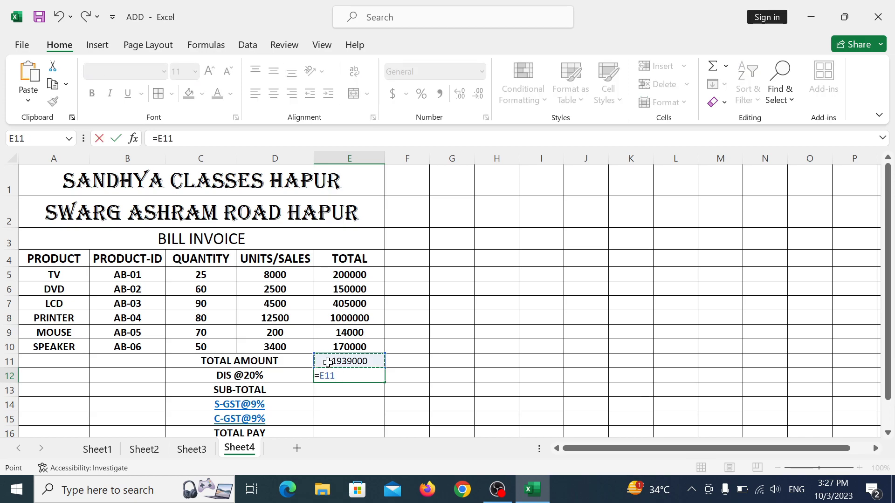
pyautogui.write('*')
pyautogui.write('20')
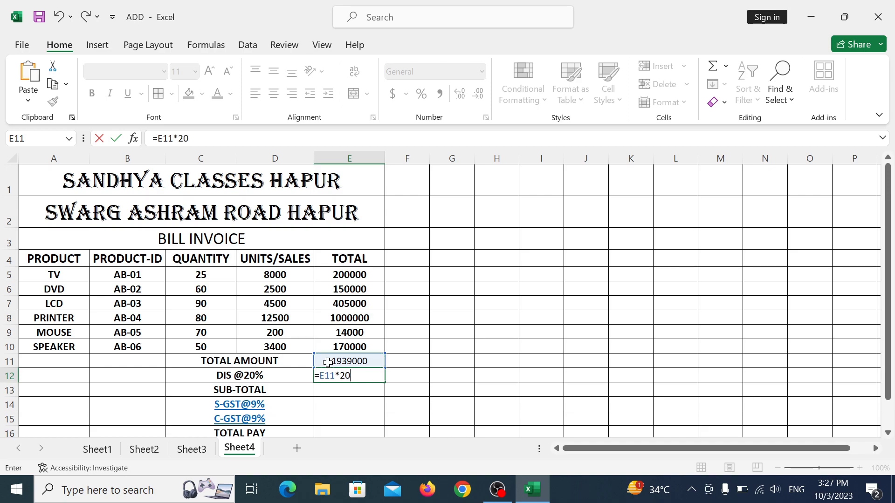
pyautogui.press('Return')
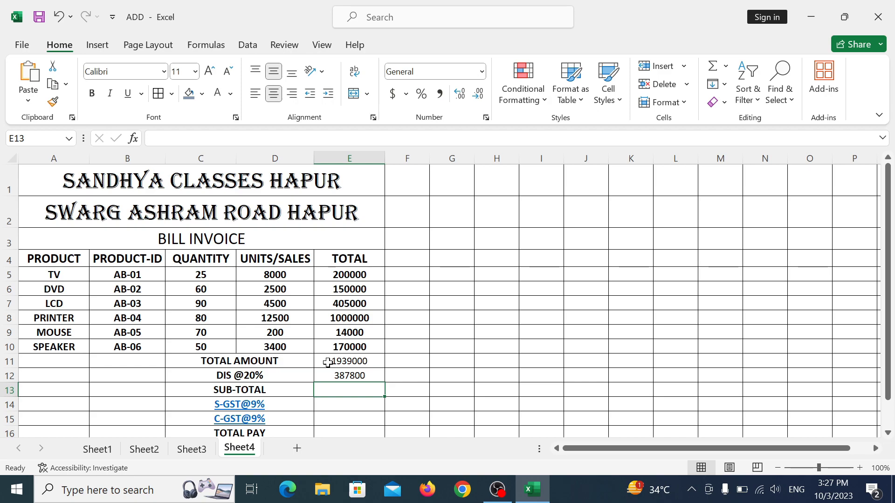
# - Enter =E11-E12 as the SUB-TOTAL in E13, showing 1551200
pyautogui.write('=')
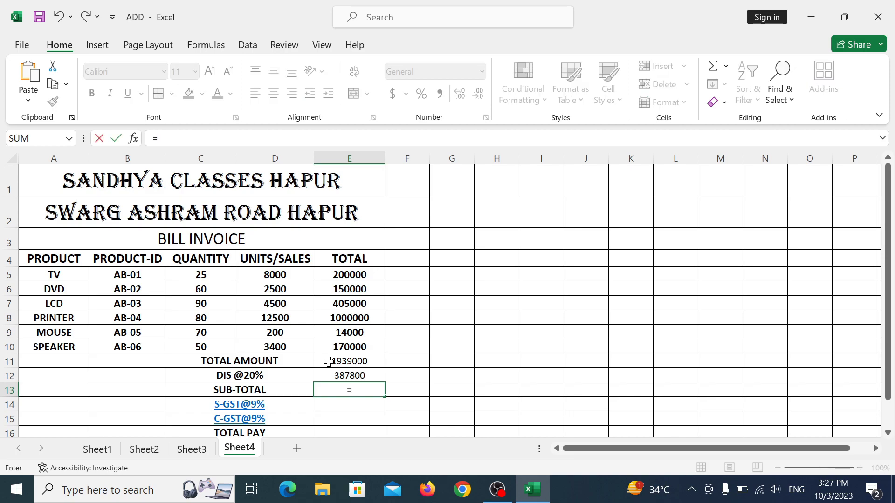
pyautogui.click(330, 359)
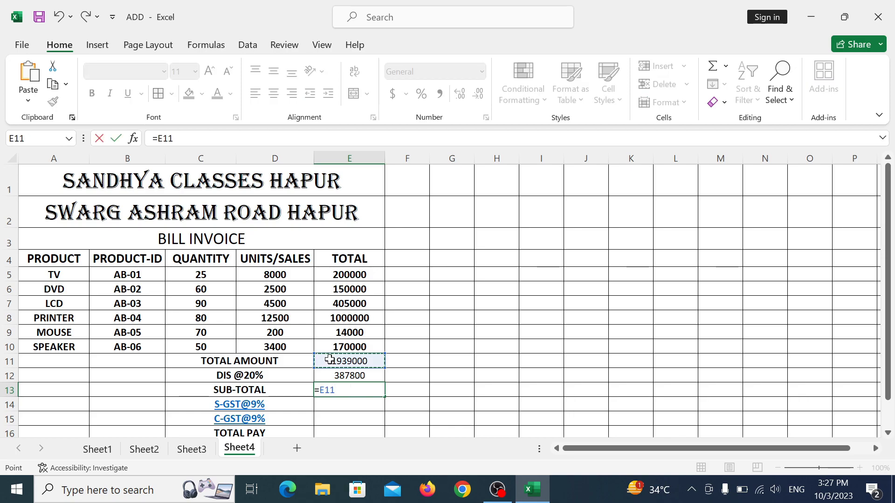
pyautogui.write('-')
pyautogui.click(340, 378)
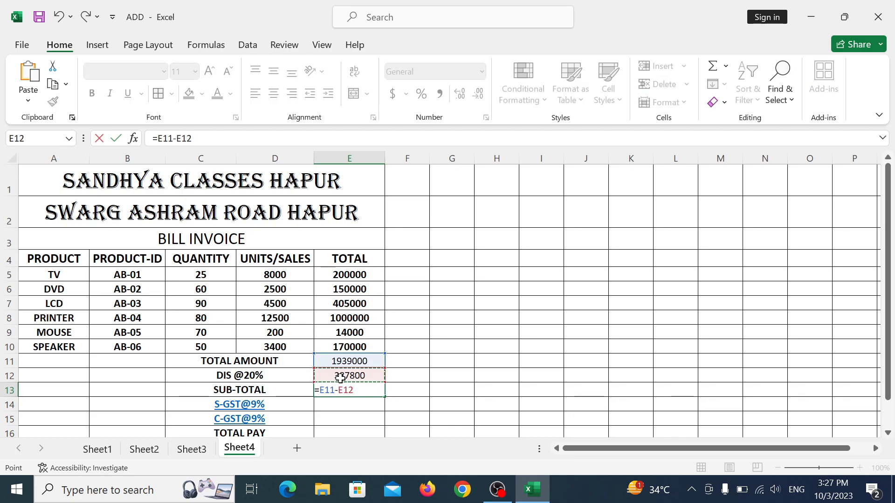
pyautogui.press('Return')
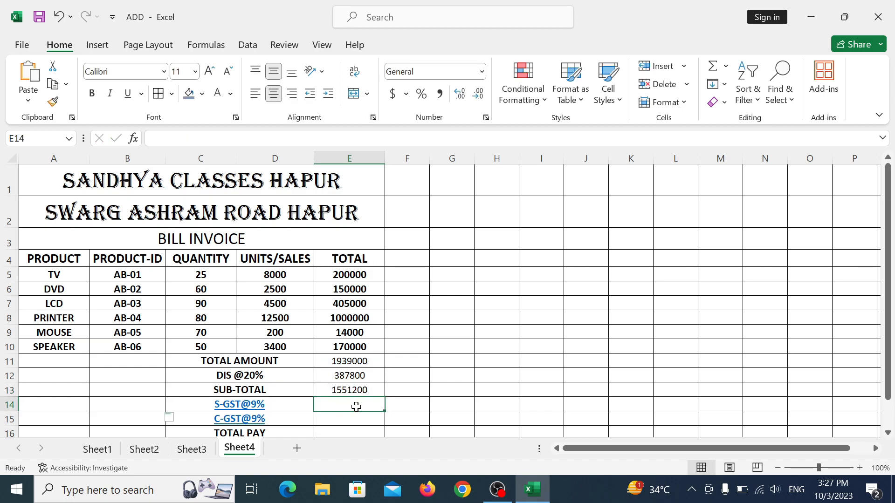
# - Set S-GST and C-GST to 9% of the sub-total E13, each showing 139608
pyautogui.write('=')
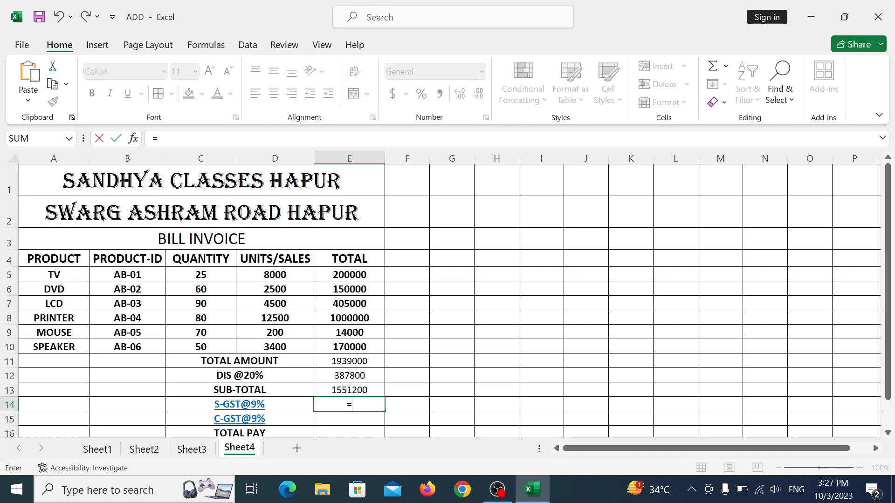
pyautogui.click(343, 390)
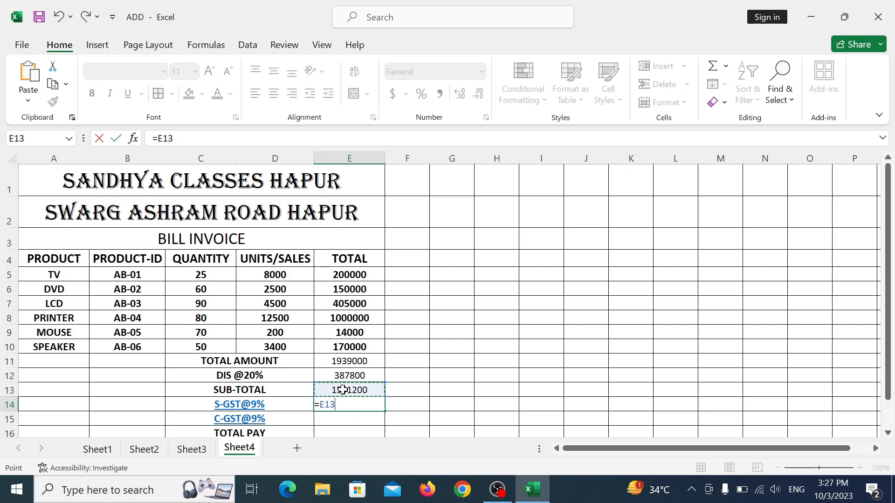
pyautogui.write('*9')
pyautogui.write('%')
pyautogui.press('Return')
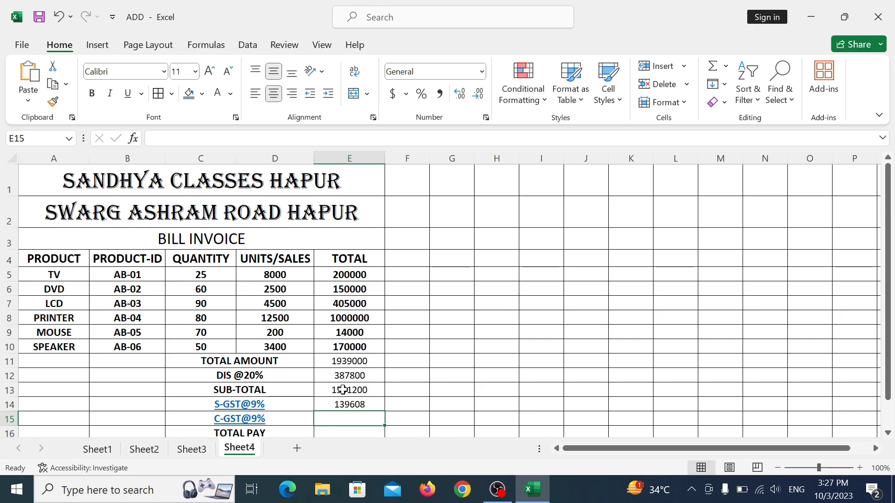
pyautogui.write('=')
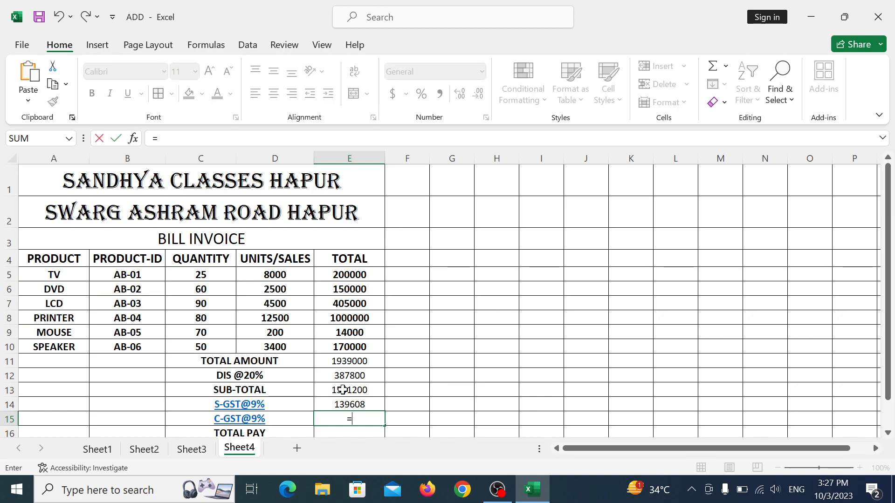
pyautogui.click(336, 390)
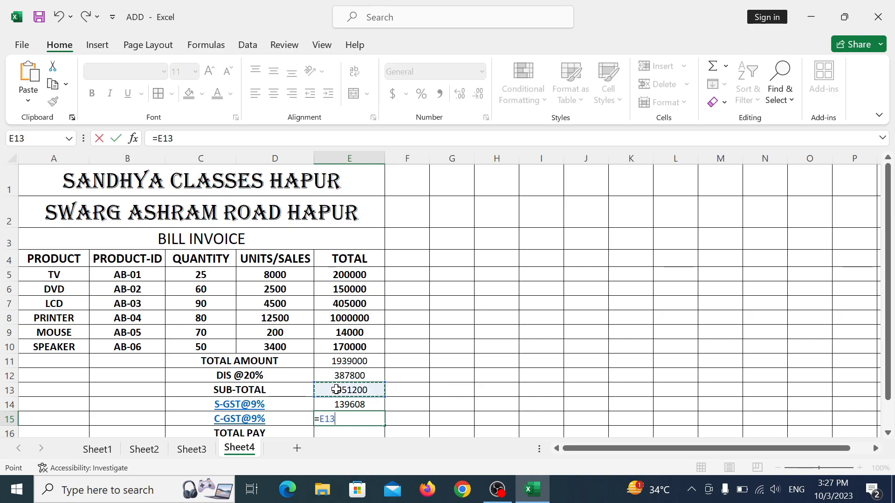
pyautogui.write('*')
pyautogui.write('9')
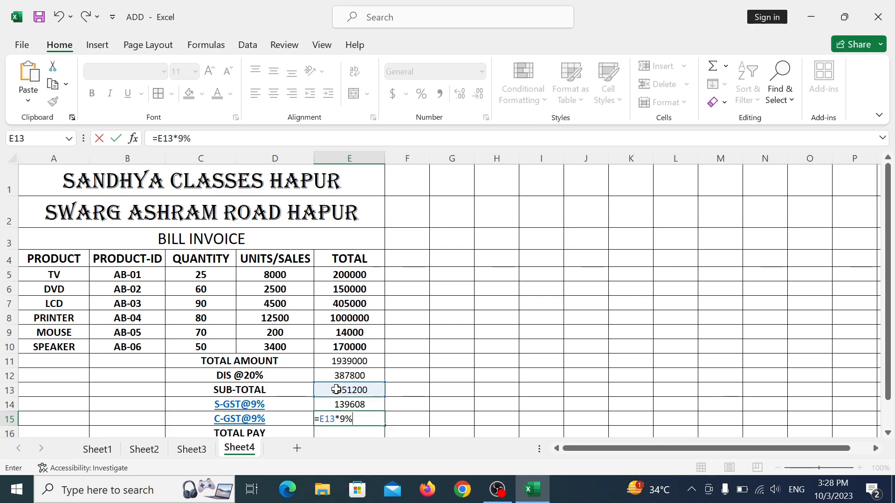
pyautogui.press('Return')
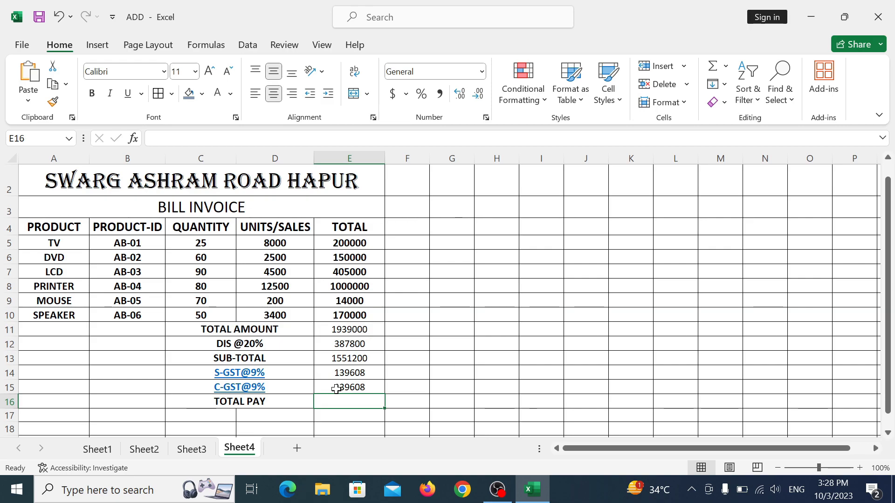
# - Make TOTAL PAY =SUM(E13:E15), showing 1830416, and shorten row 2 to 26.50 height
pyautogui.write('=S')
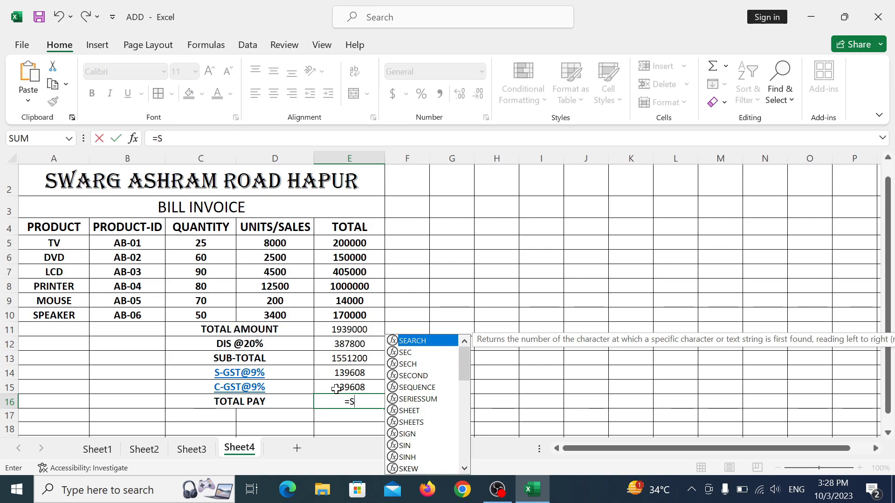
pyautogui.write('UM(')
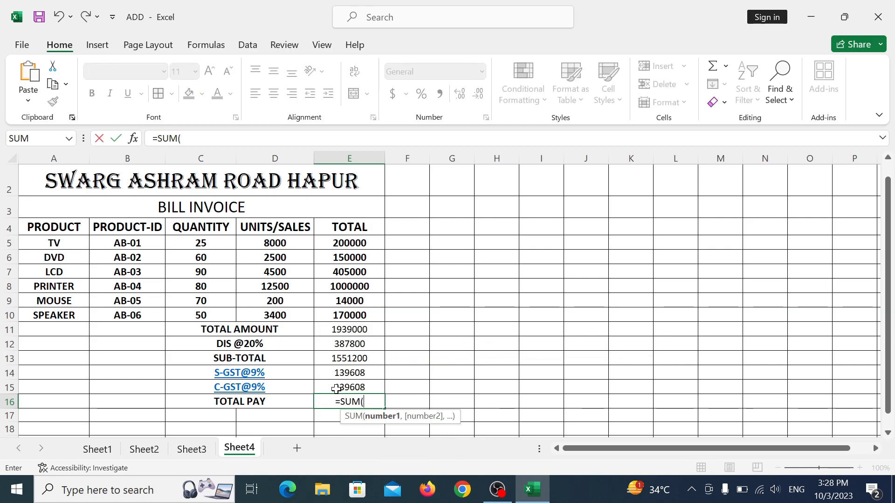
pyautogui.moveTo(324, 360); pyautogui.dragTo(333, 391)
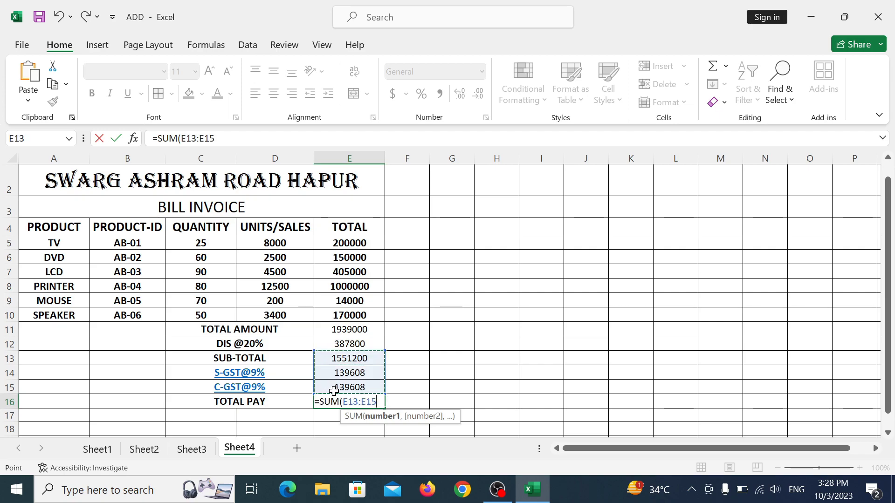
pyautogui.press('Return')
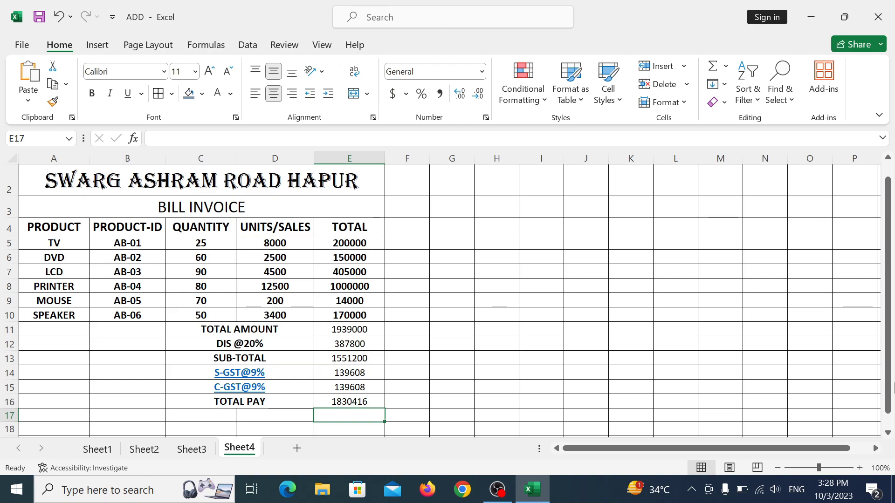
pyautogui.moveTo(889, 387); pyautogui.dragTo(889, 350)
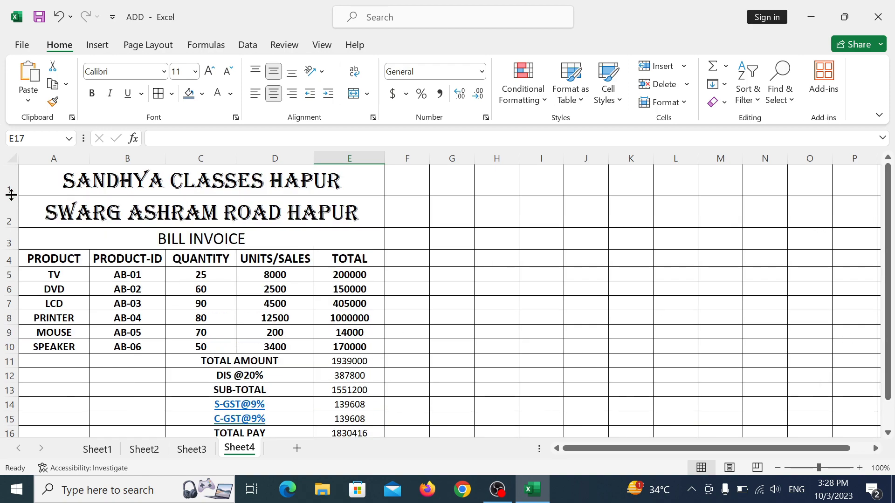
pyautogui.moveTo(14, 227); pyautogui.dragTo(15, 220)
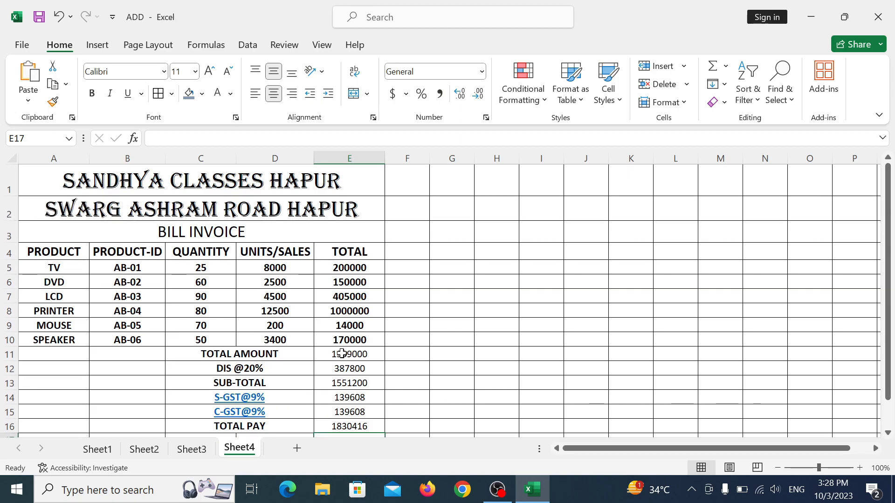
# - Bold the amounts in E11:E16 and change the BILL INVOICE font to Aptos Display
pyautogui.moveTo(342, 354); pyautogui.dragTo(348, 426)
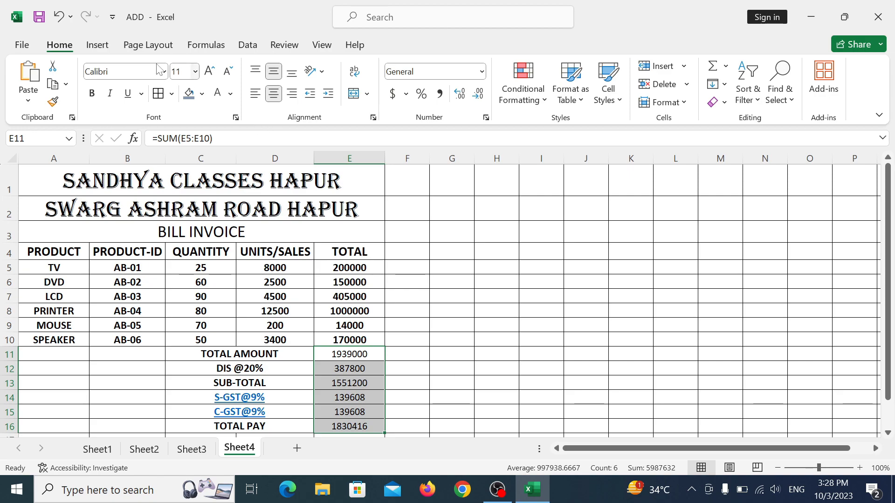
pyautogui.click(96, 94)
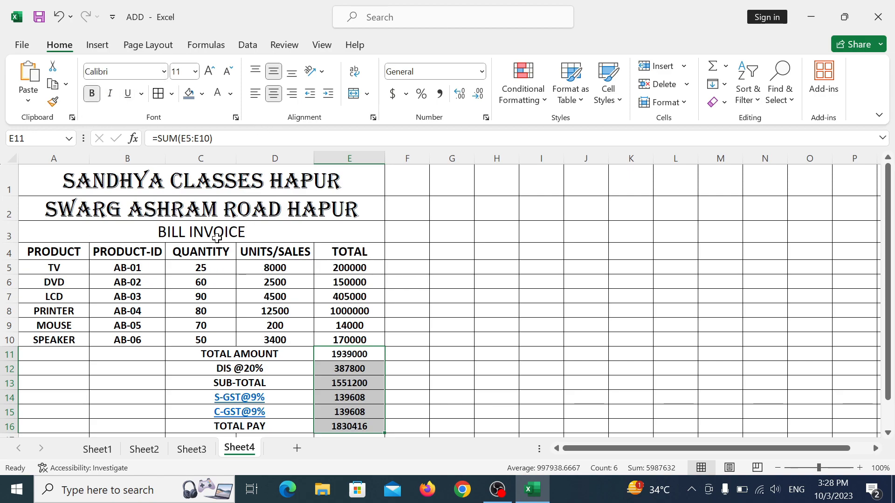
pyautogui.click(217, 237)
pyautogui.click(163, 71)
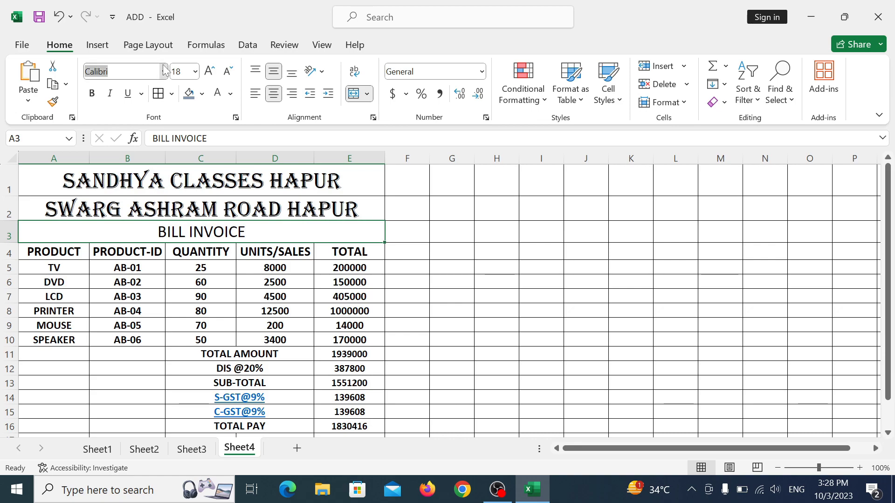
pyautogui.click(164, 70)
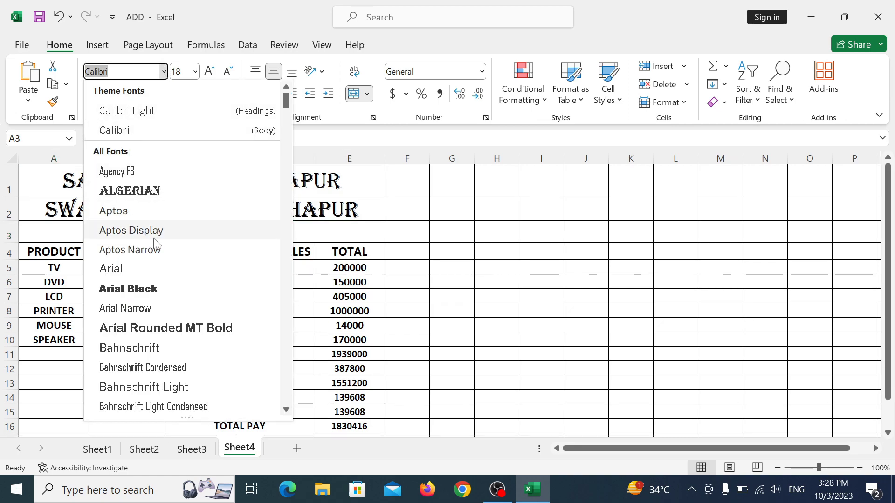
pyautogui.click(157, 231)
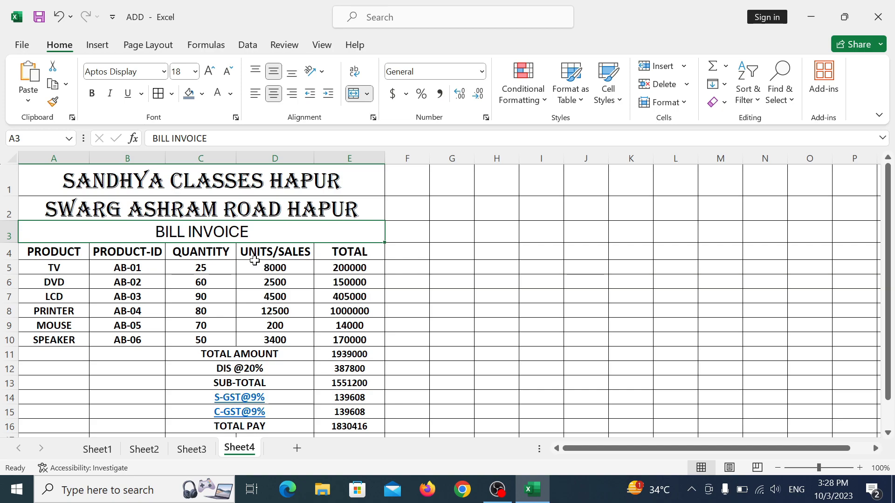
# - Give the SANDHYA CLASSES HAPUR heading a yellow fill with red text
pyautogui.click(108, 184)
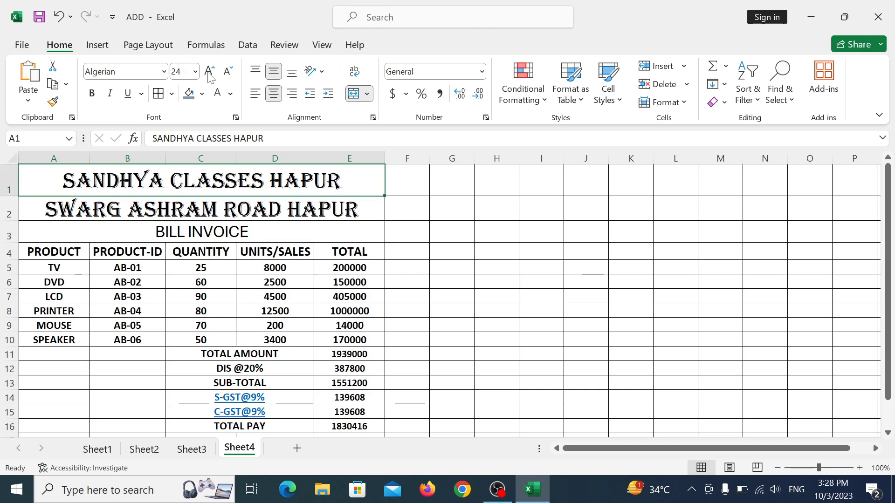
pyautogui.click(202, 94)
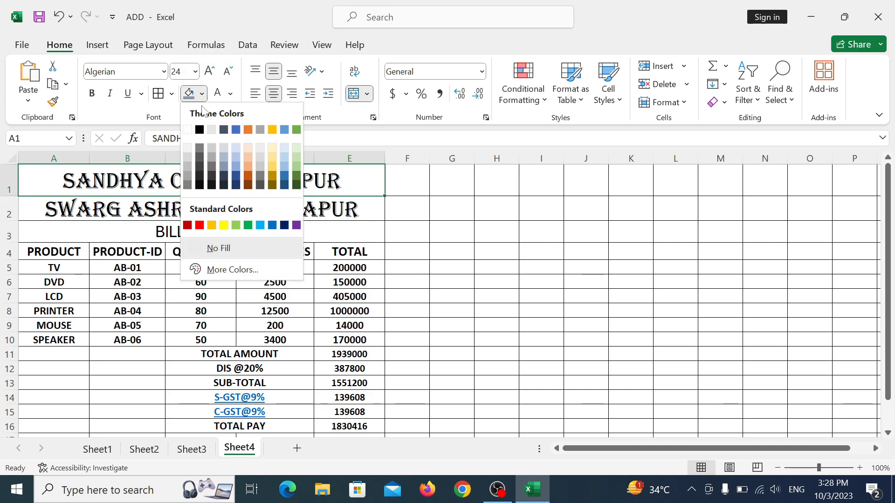
pyautogui.click(224, 226)
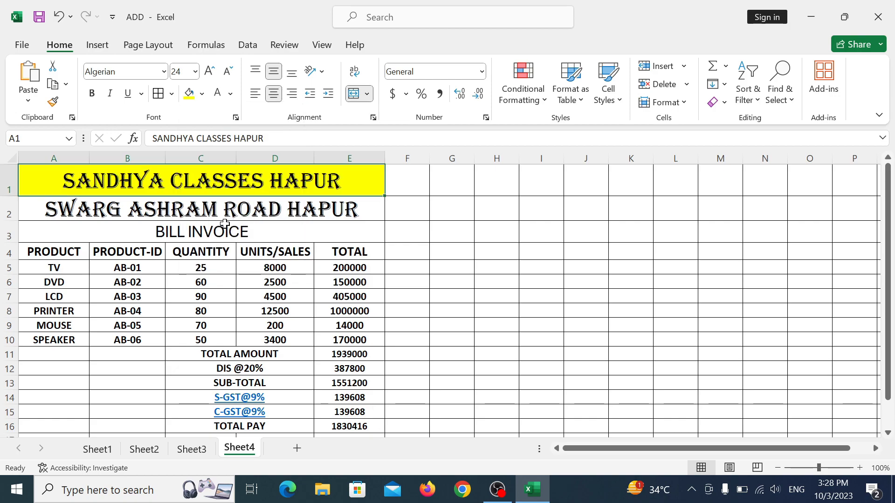
pyautogui.click(230, 94)
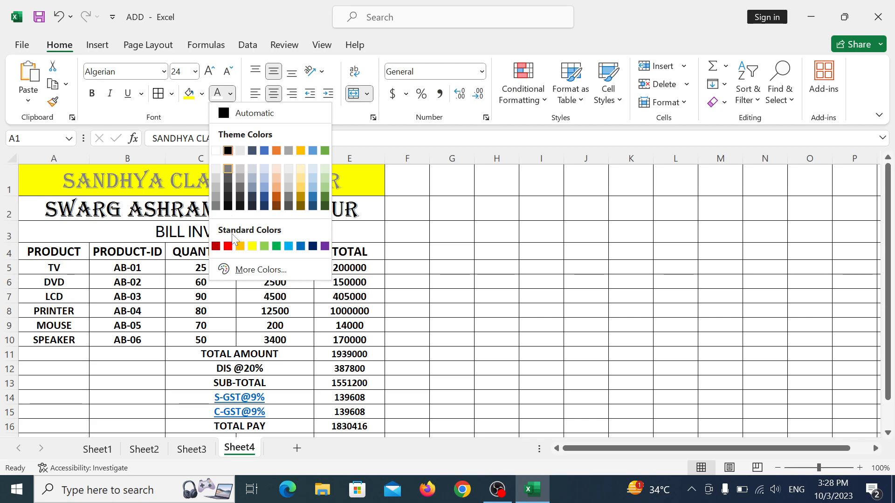
pyautogui.click(229, 246)
# - Give the SWARG ASHRAM ROAD HAPUR row a light blue fill with yellow text
pyautogui.click(174, 209)
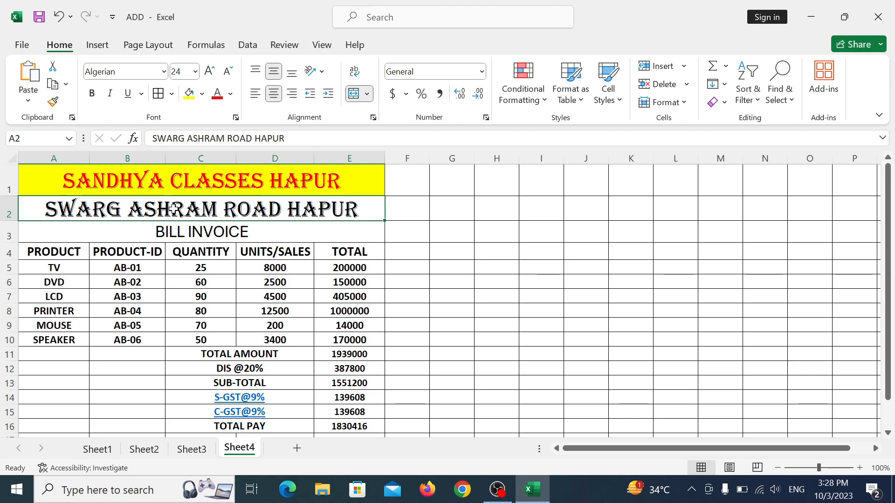
pyautogui.click(202, 98)
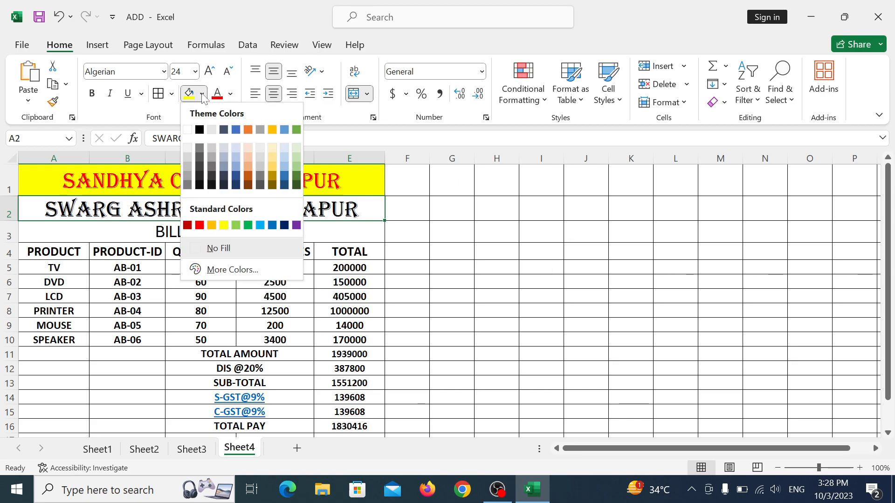
pyautogui.click(260, 227)
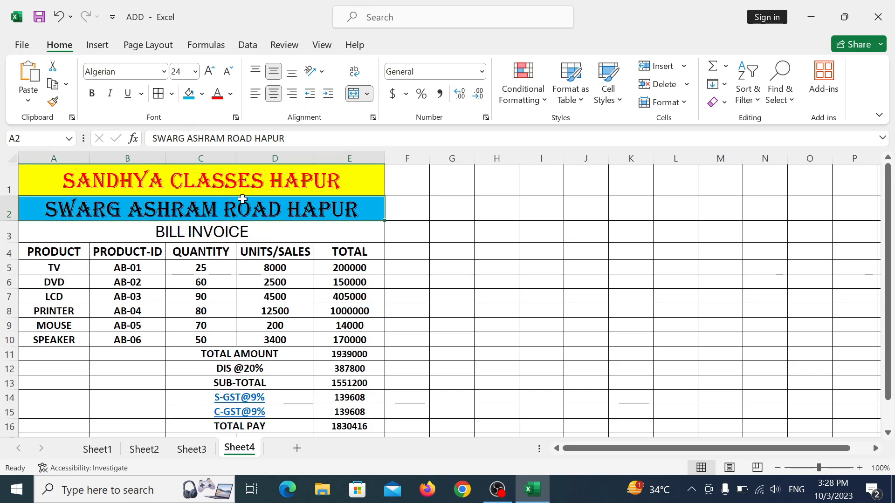
pyautogui.click(231, 94)
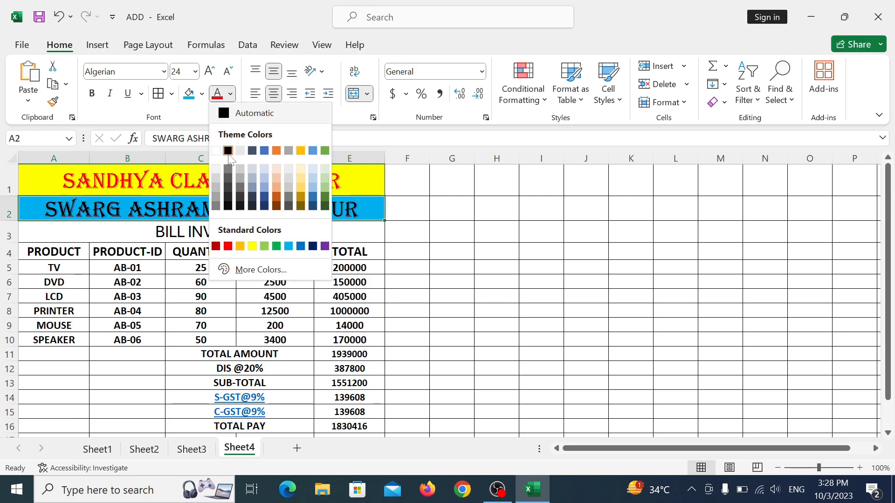
pyautogui.click(252, 246)
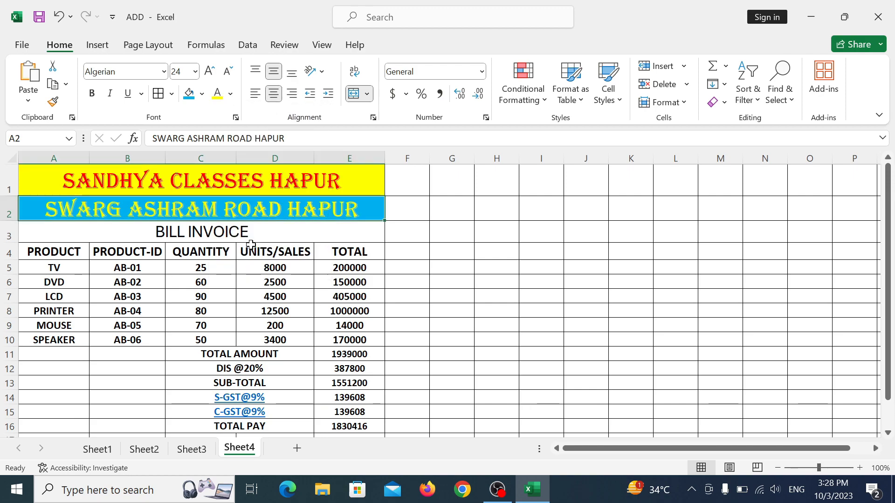
pyautogui.click(138, 233)
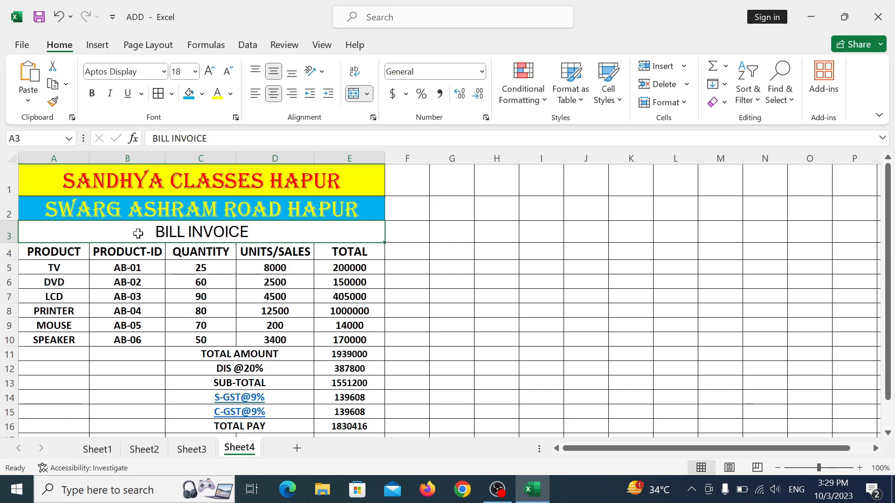
# - Give BILL INVOICE a red fill with bold white text
pyautogui.click(202, 94)
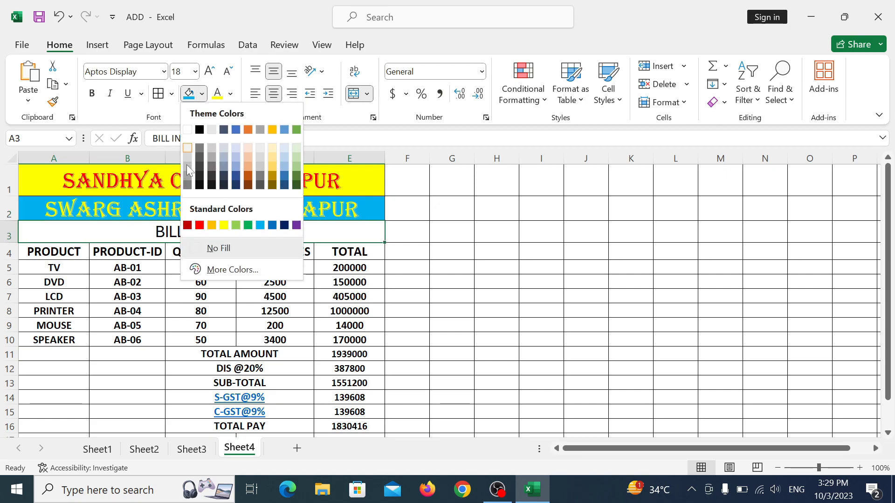
pyautogui.click(200, 226)
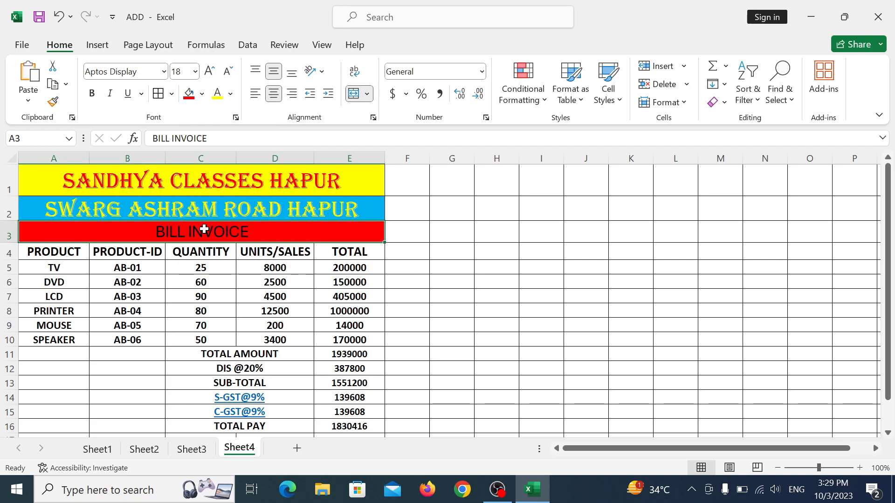
pyautogui.click(230, 94)
pyautogui.click(215, 150)
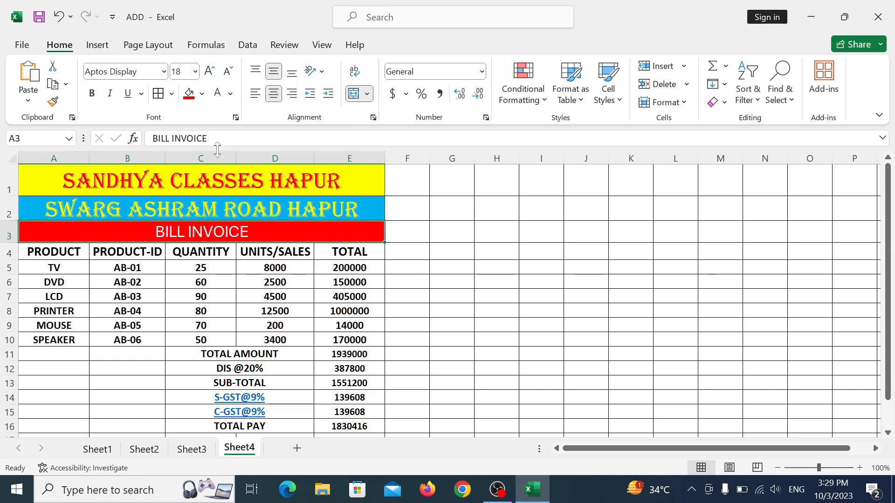
pyautogui.click(92, 94)
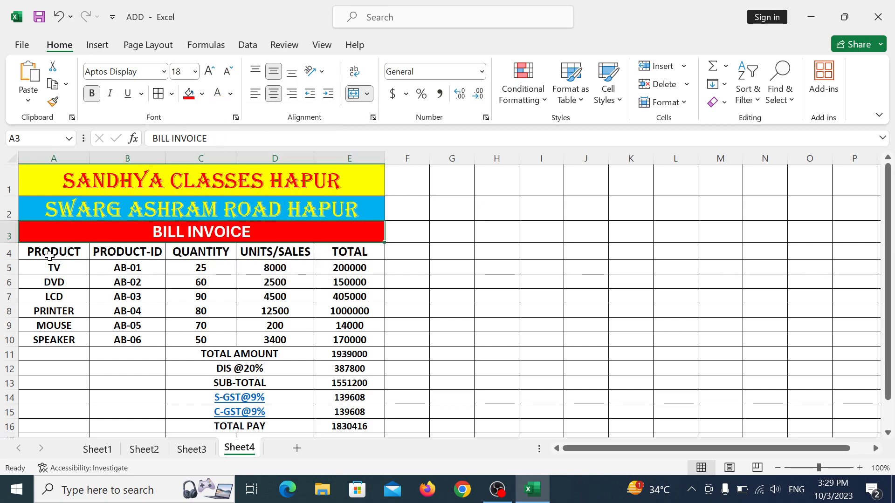
pyautogui.moveTo(50, 255); pyautogui.dragTo(355, 252)
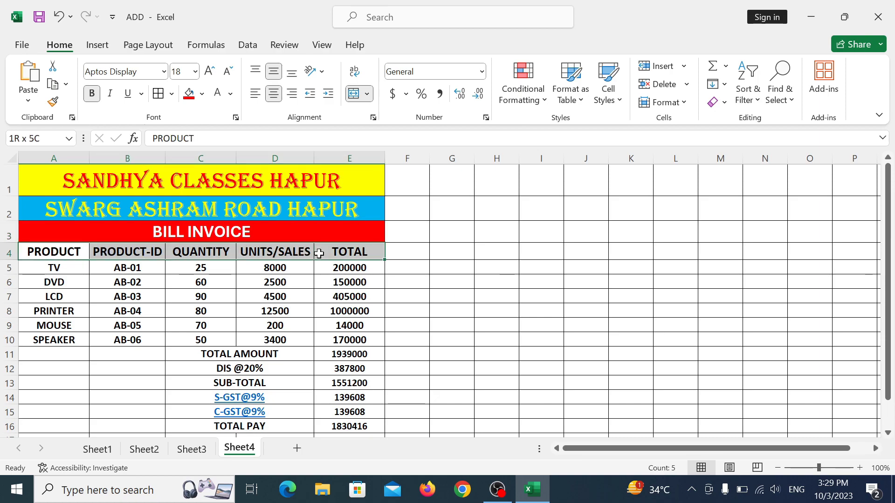
# - Give the row 4 column headers a yellow fill with red text
pyautogui.click(203, 96)
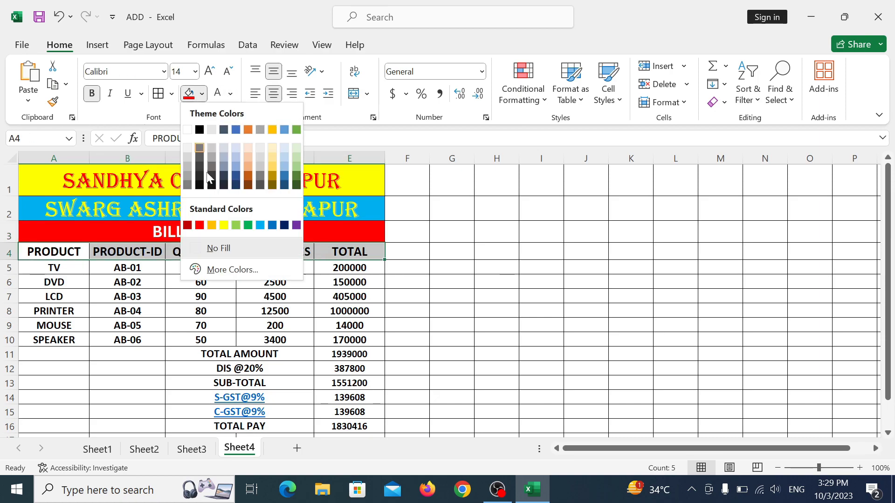
pyautogui.click(223, 227)
pyautogui.click(230, 94)
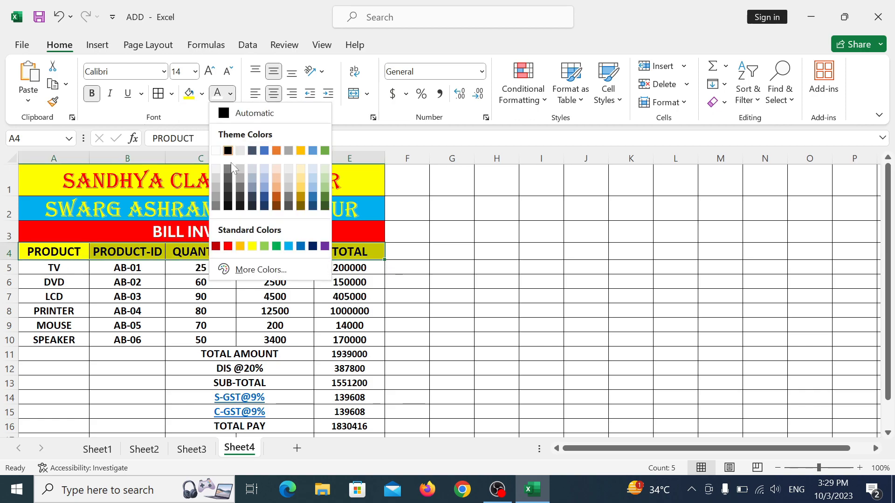
pyautogui.click(228, 246)
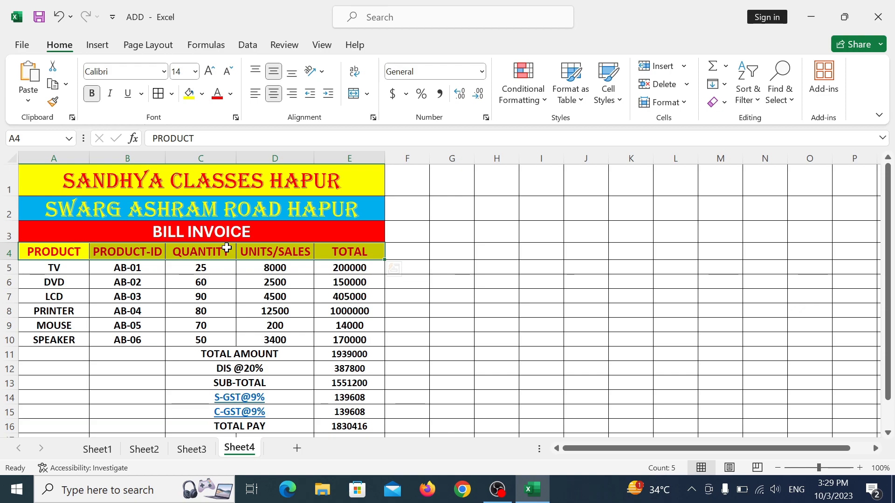
# - Apply yellow fill and red text to the product names A5:A10 and the TOTAL column E4:E16
pyautogui.moveTo(56, 261)
pyautogui.mouseDown()
pyautogui.moveTo(56, 249)
pyautogui.moveTo(51, 332)
pyautogui.mouseUp()
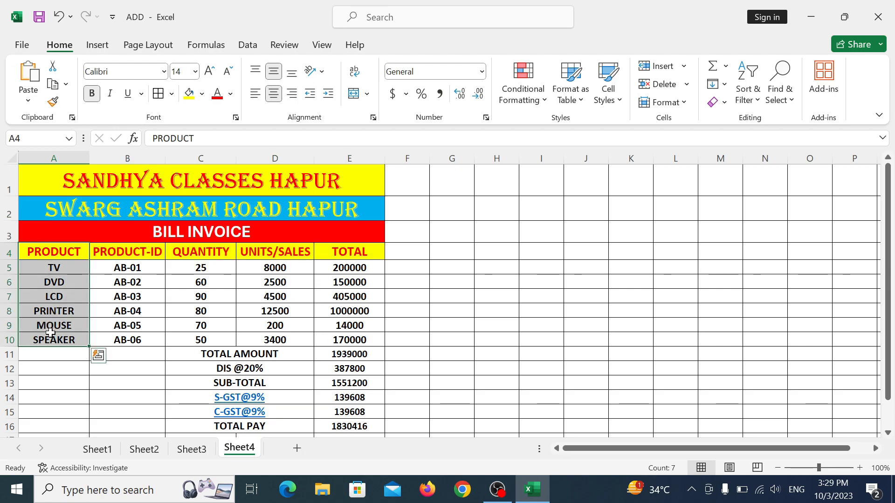
pyautogui.click(189, 96)
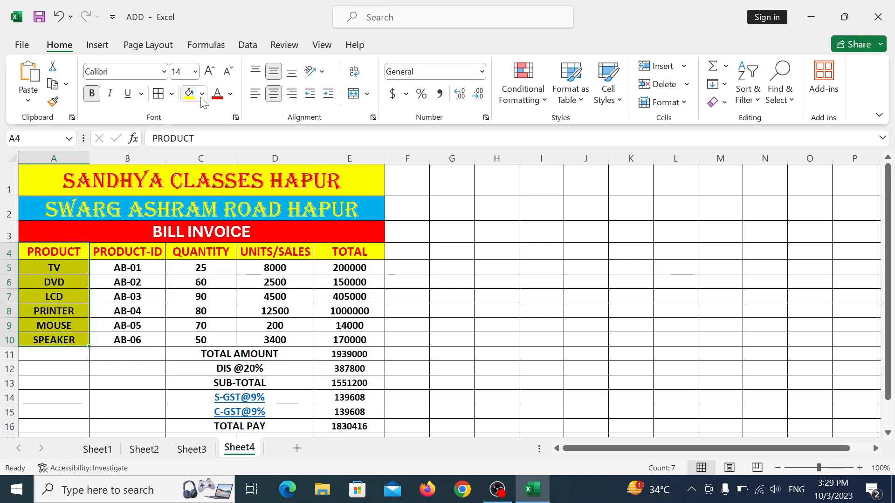
pyautogui.click(218, 93)
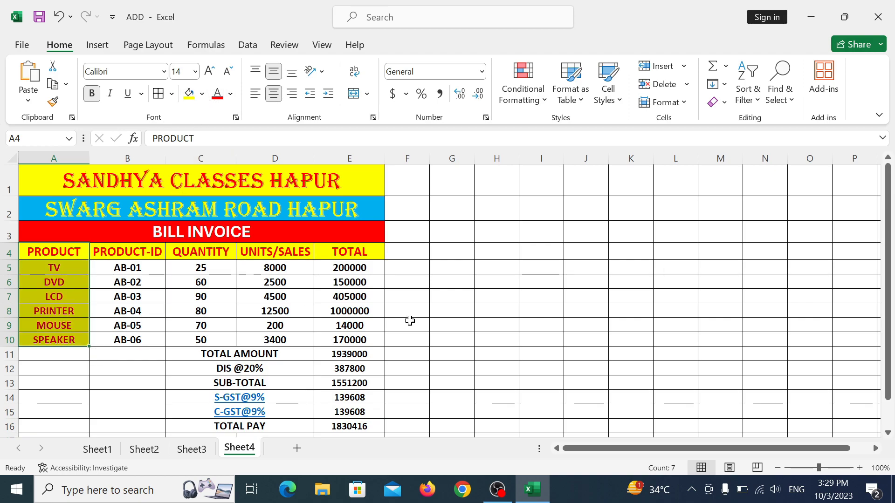
pyautogui.moveTo(350, 252); pyautogui.dragTo(352, 427)
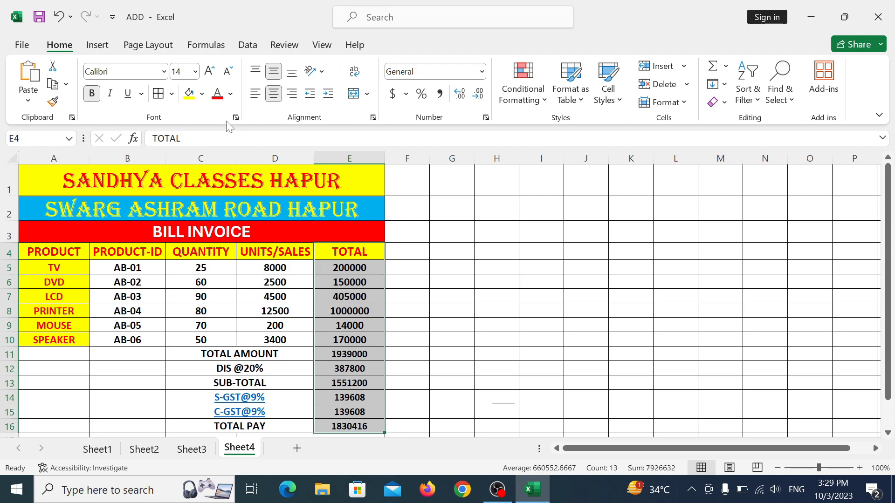
pyautogui.click(188, 93)
pyautogui.click(218, 93)
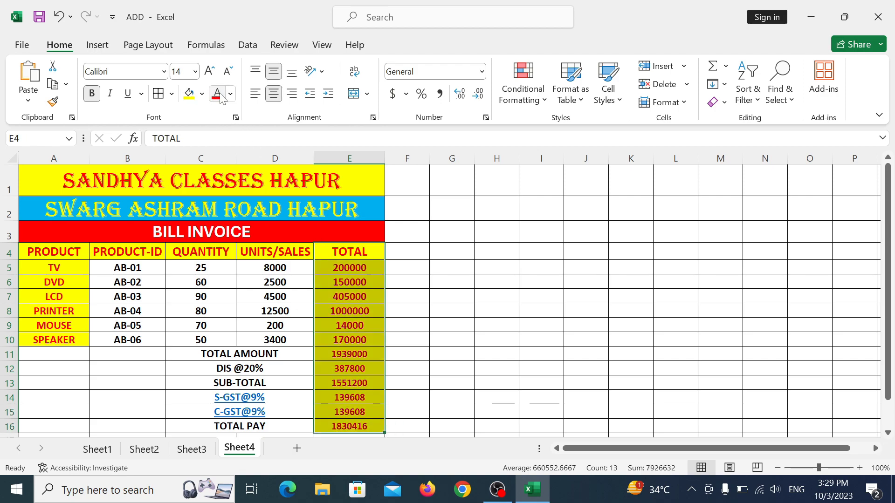
pyautogui.moveTo(108, 270)
pyautogui.mouseDown()
pyautogui.moveTo(219, 298)
pyautogui.moveTo(270, 336)
pyautogui.mouseUp()
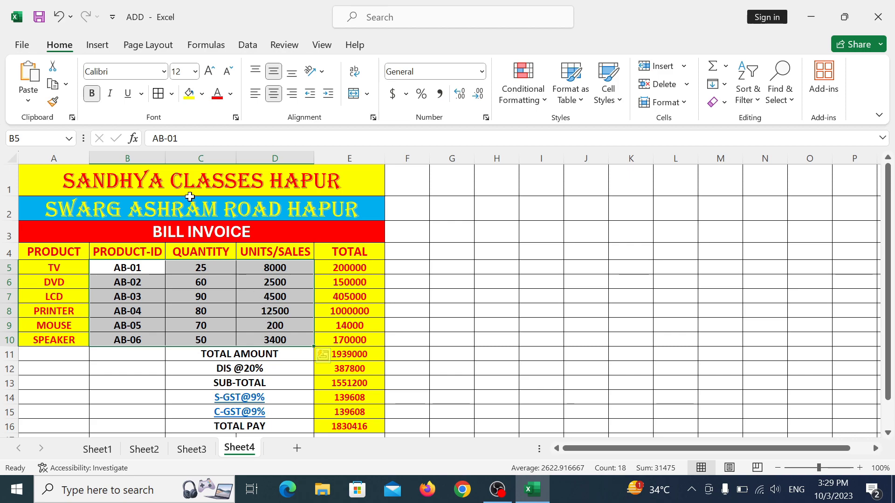
# - Give the B5:D10 product ID, quantity and units block a green fill with white text
pyautogui.click(202, 95)
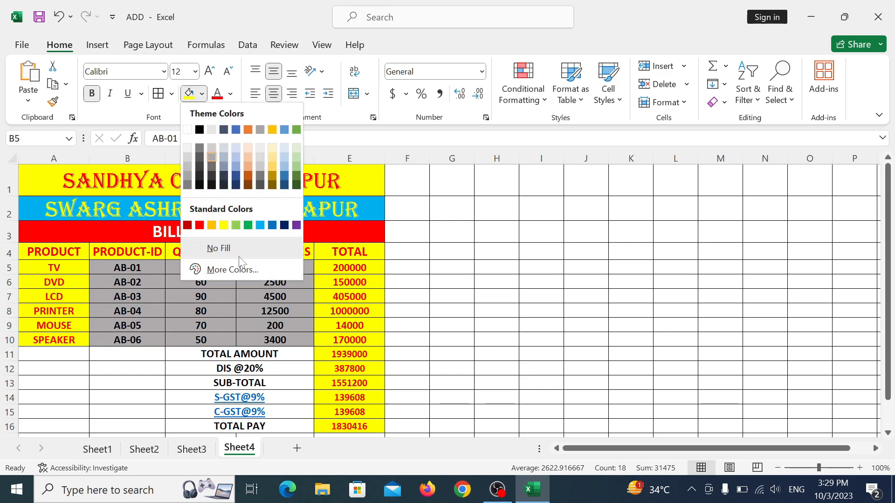
pyautogui.click(248, 225)
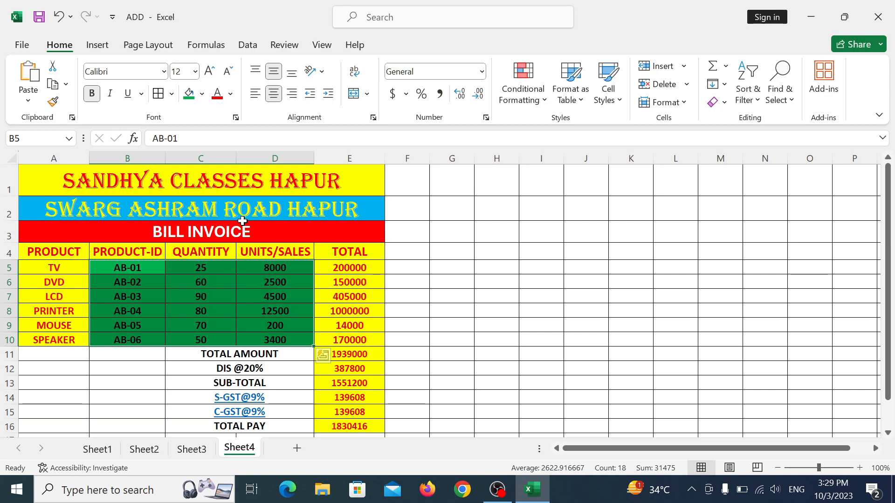
pyautogui.click(217, 94)
pyautogui.click(231, 93)
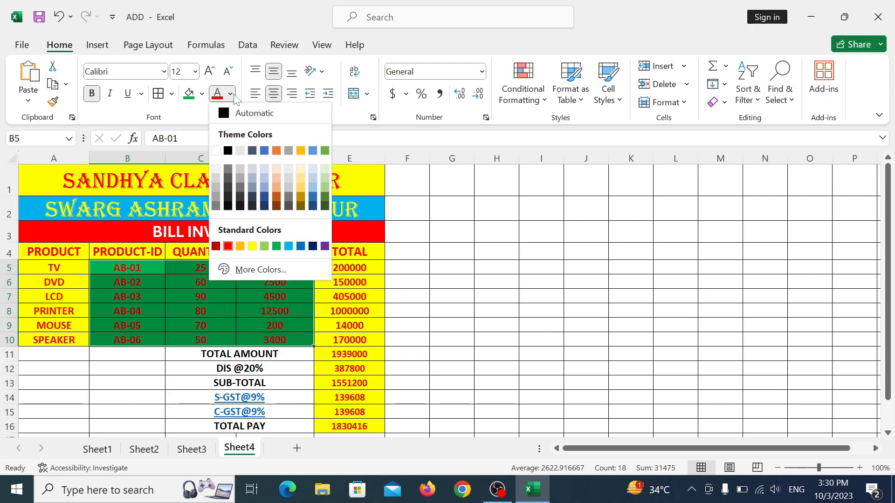
pyautogui.click(215, 152)
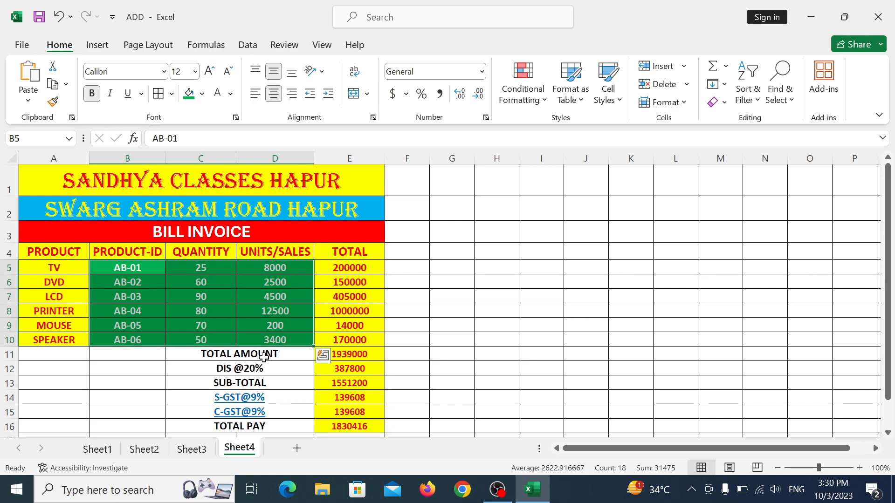
# - Fill the A11:D16 summary labels yellow with red text
pyautogui.moveTo(54, 358); pyautogui.dragTo(227, 429)
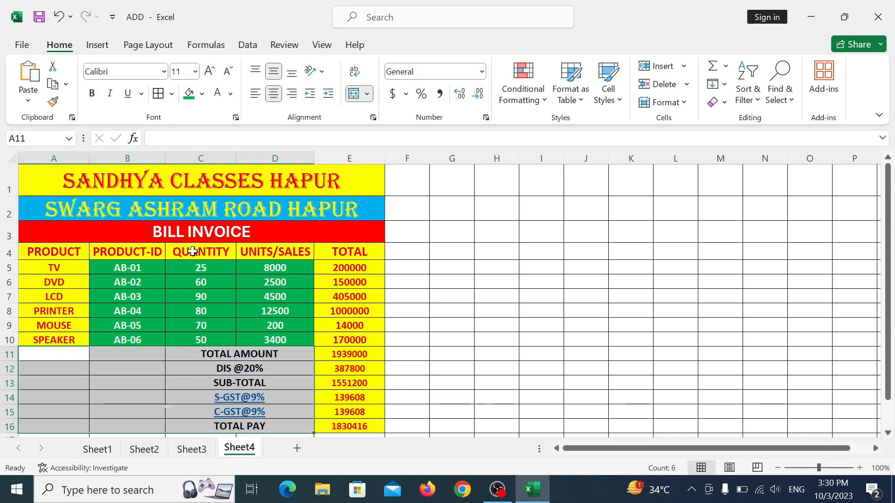
pyautogui.click(202, 95)
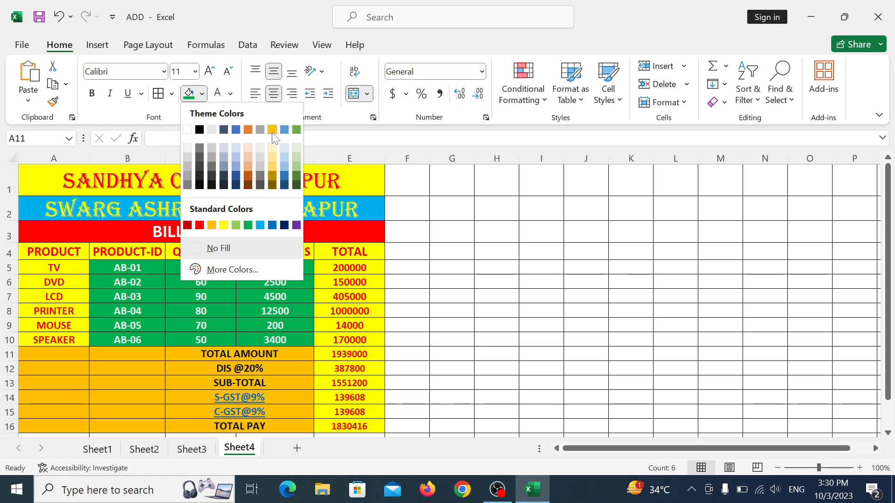
pyautogui.click(223, 226)
pyautogui.click(231, 94)
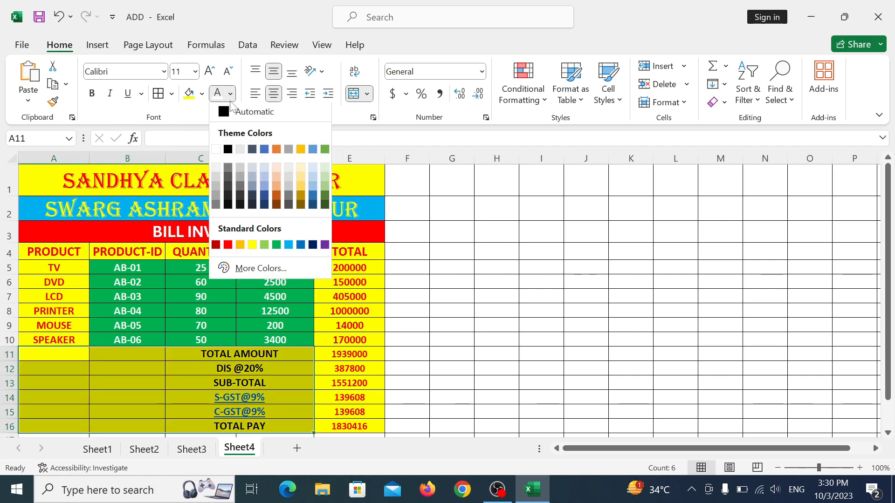
pyautogui.click(228, 247)
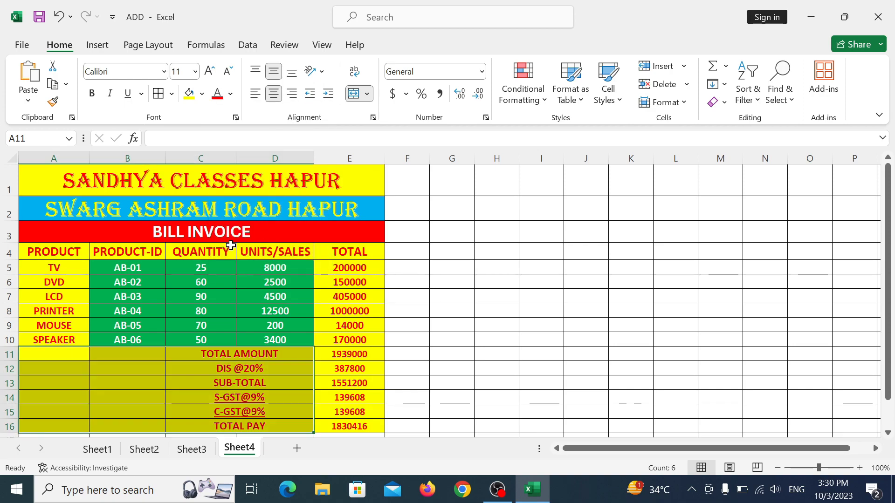
pyautogui.click(422, 310)
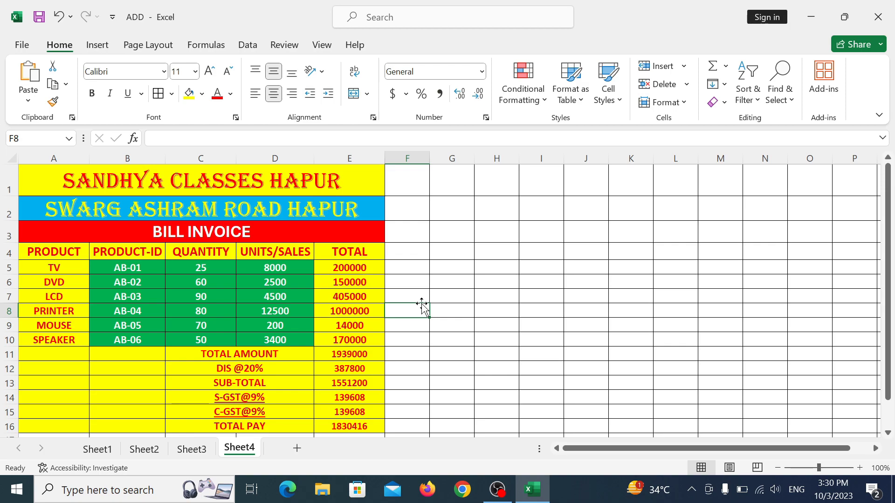